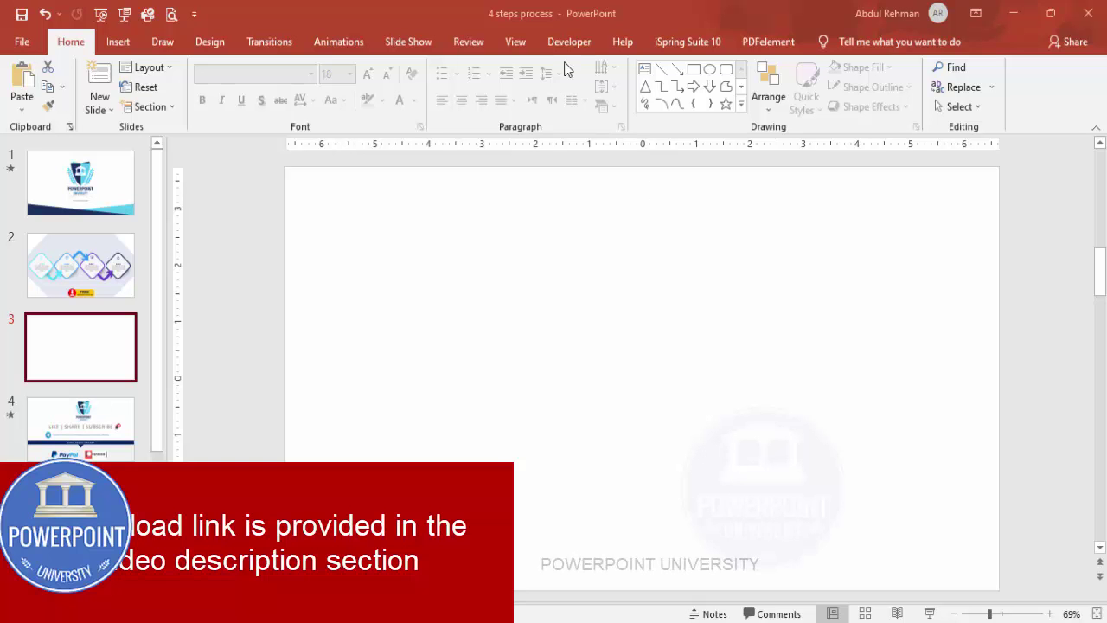
Turn on the slide guides and draw a rounded rectangle near the slide centre
{"action": "left_click", "coordinate": [526, 40]}
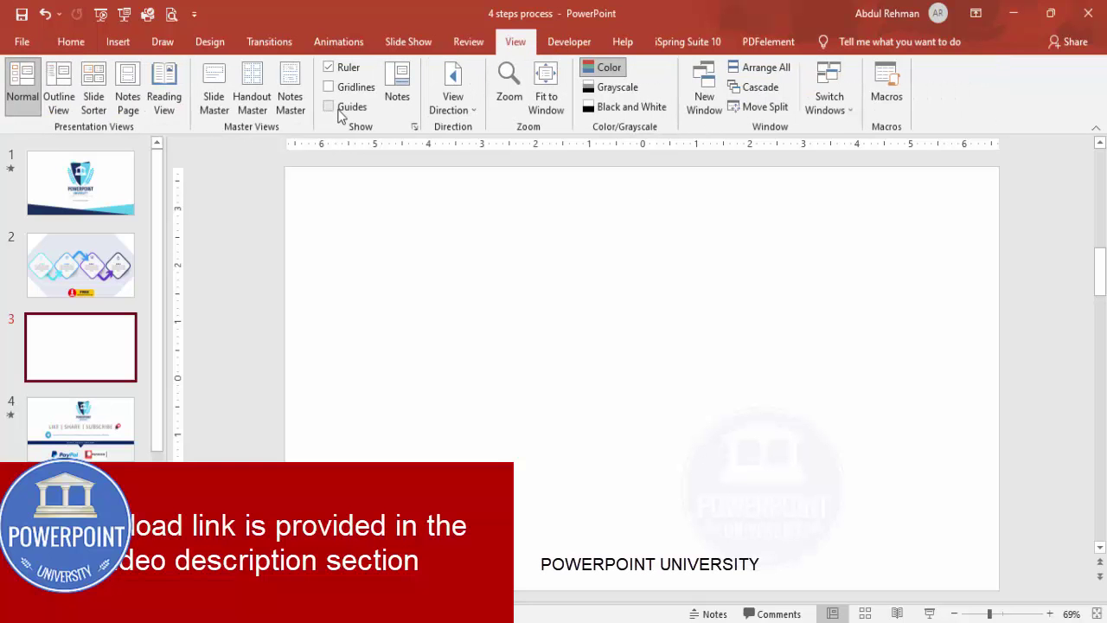
{"action": "left_click", "coordinate": [327, 106]}
{"action": "left_click", "coordinate": [118, 41]}
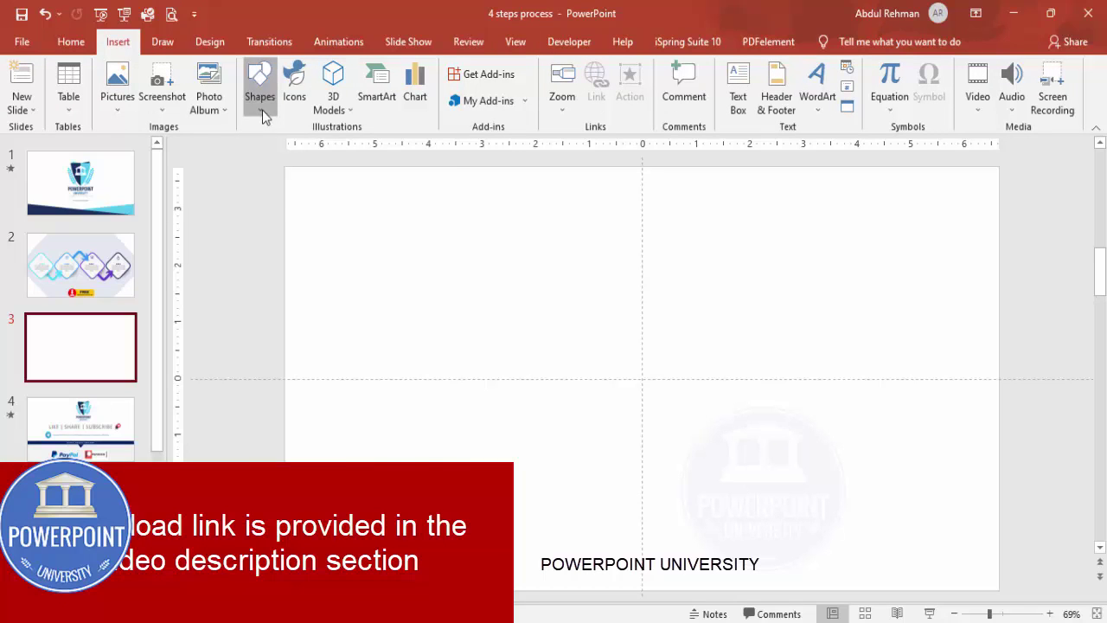
{"action": "left_click", "coordinate": [262, 110]}
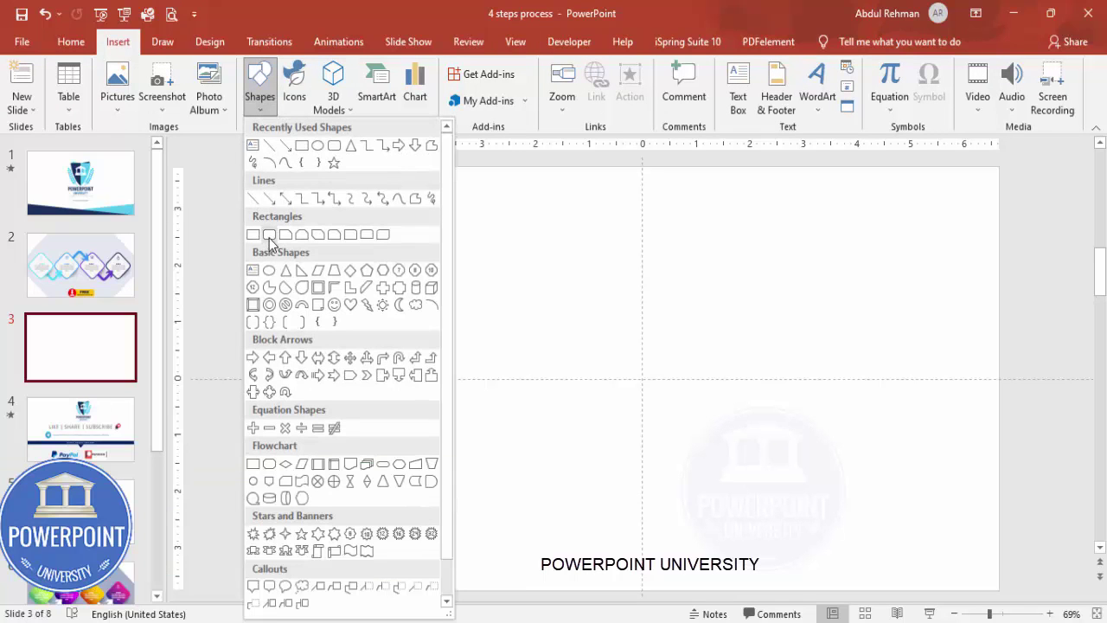
{"action": "left_click", "coordinate": [269, 236]}
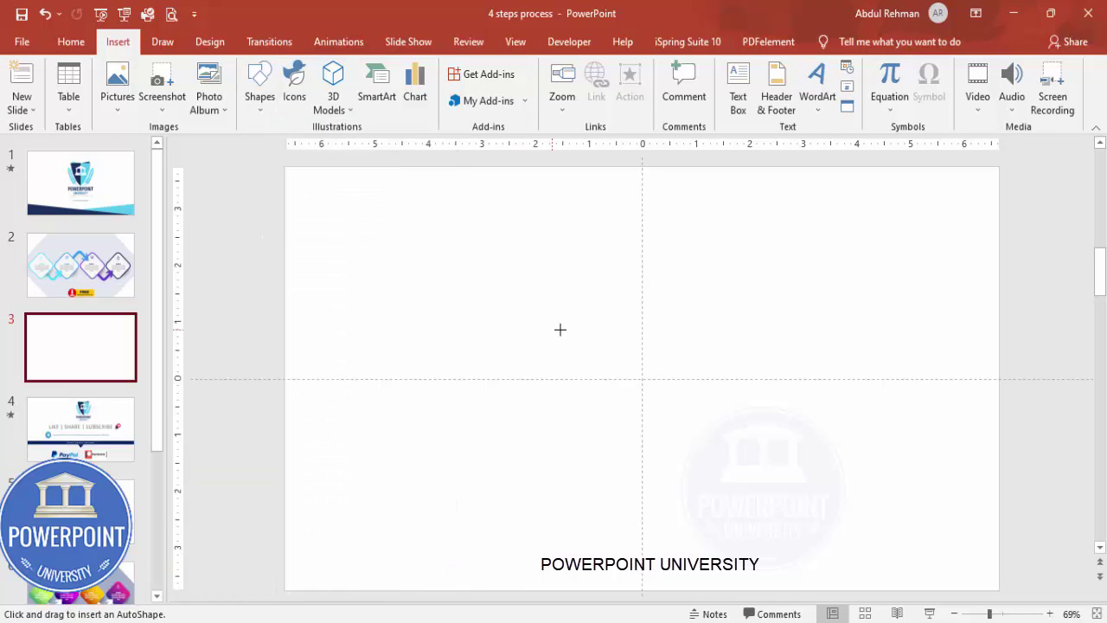
{"action": "left_click_drag", "start_coordinate": [560, 329], "coordinate": [677, 454]}
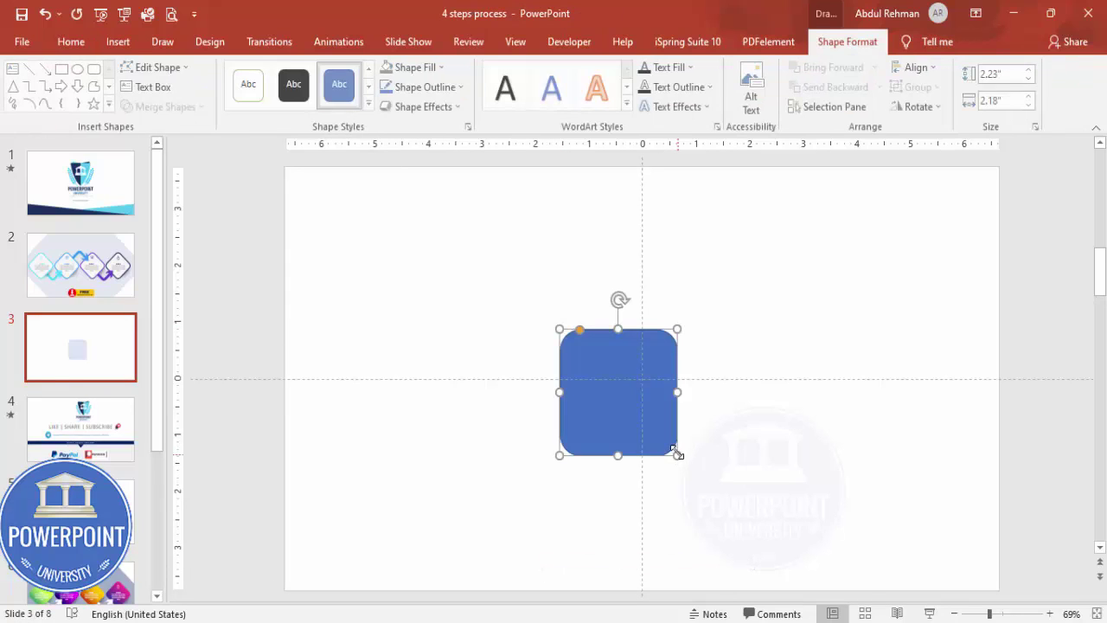
Resize the rounded rectangle to 2.4" height and 2.4" width
{"action": "left_click", "coordinate": [1010, 74]}
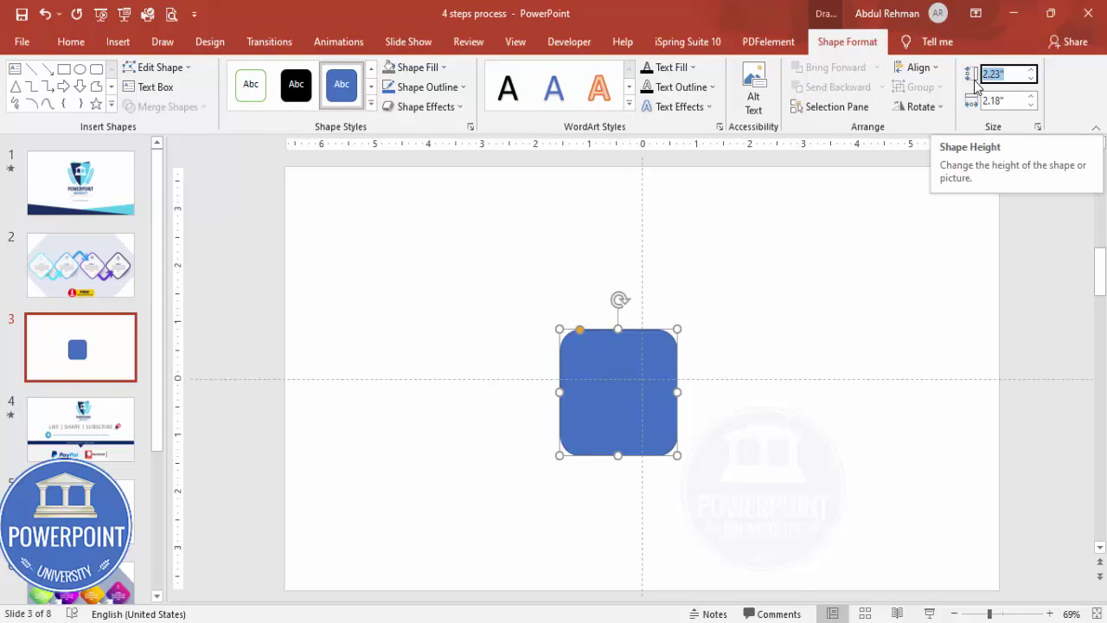
{"action": "type", "text": "2.4"}
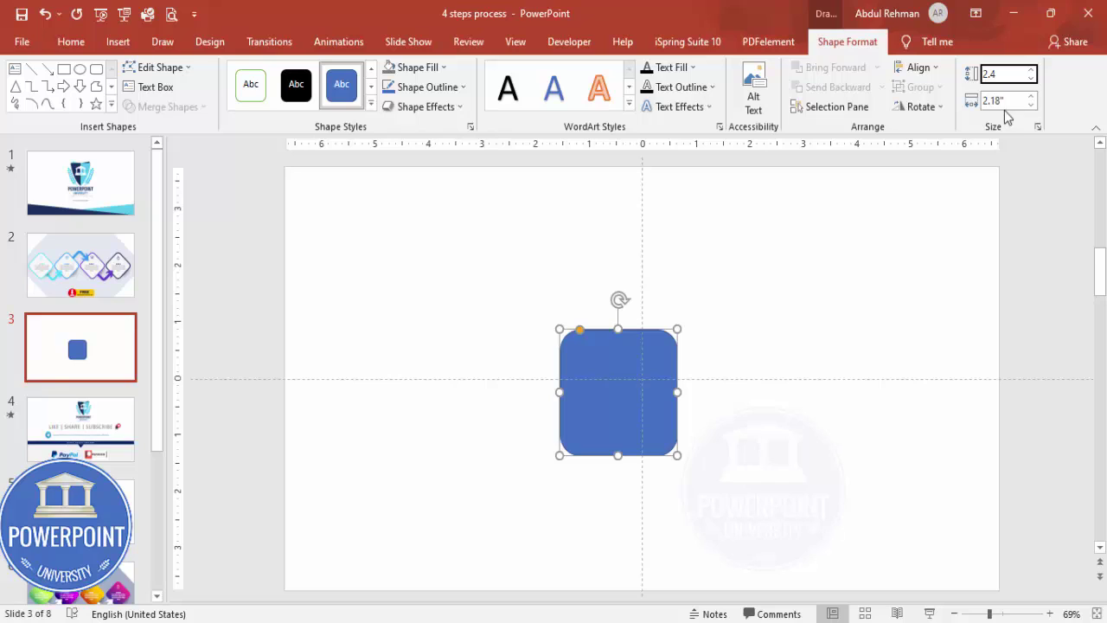
{"action": "left_click", "coordinate": [994, 102]}
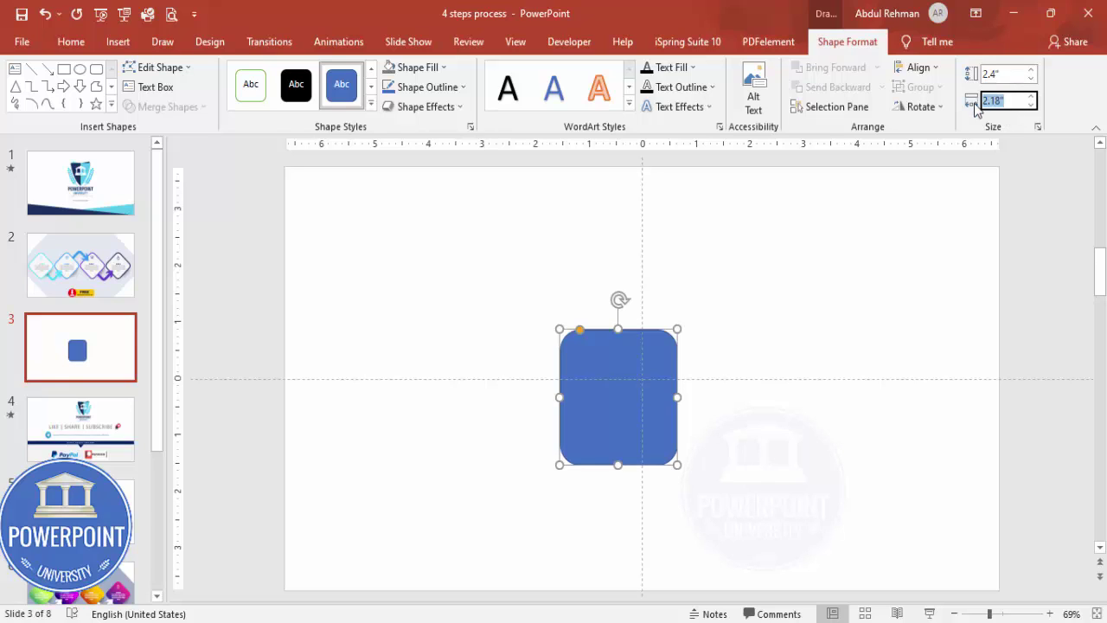
{"action": "type", "text": "2.4"}
{"action": "key", "text": "Return"}
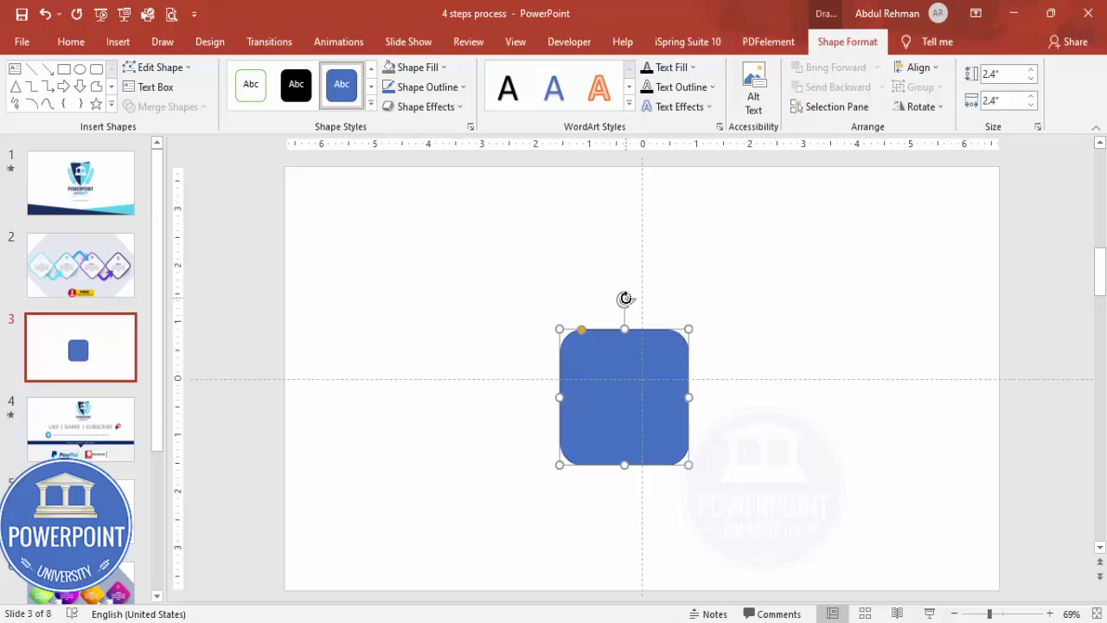
Rotate the rounded square 45° and align it to the slide's centre and middle
{"action": "left_click_drag", "start_coordinate": [625, 298], "coordinate": [645, 301]}
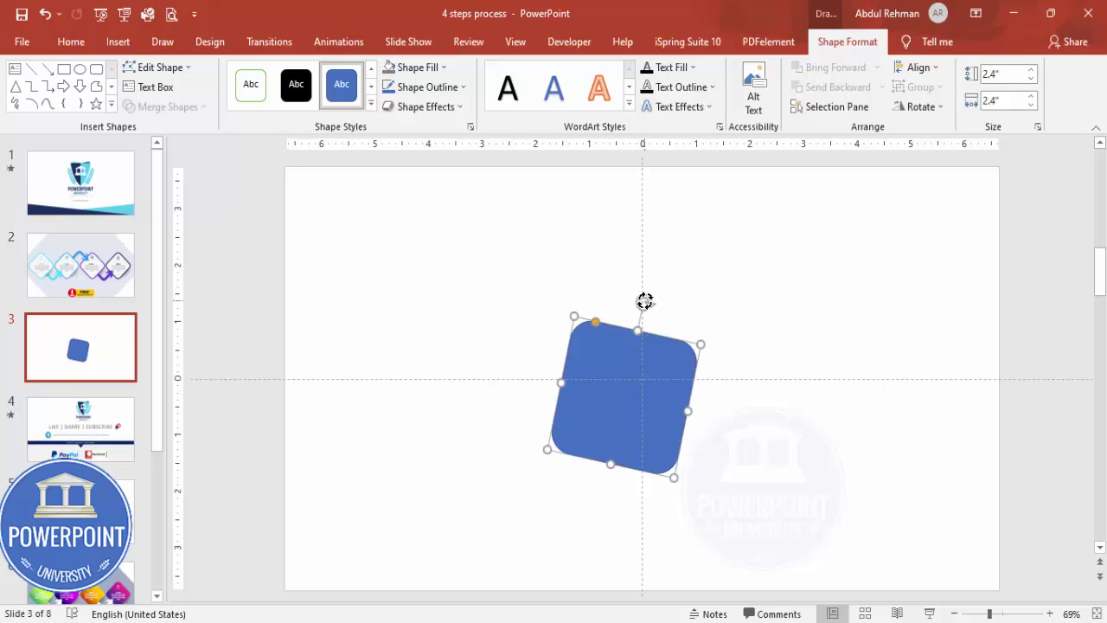
{"action": "key", "text": "ctrl+z"}
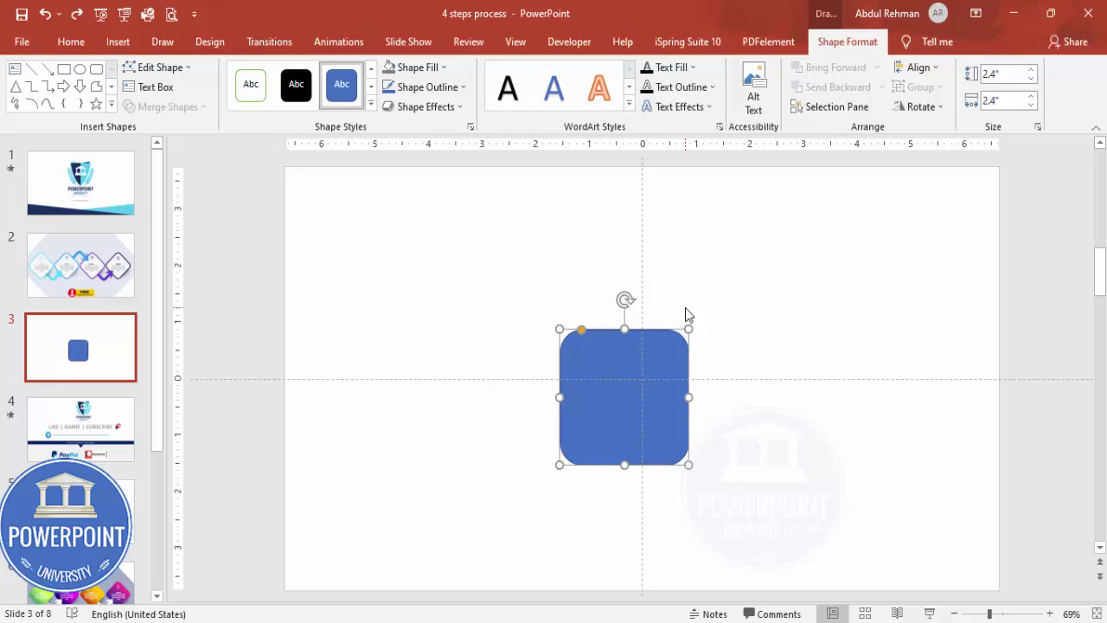
{"action": "key", "text": "alt+Right"}
{"action": "key", "text": "alt+Right"}
{"action": "key", "text": "alt+Right"}
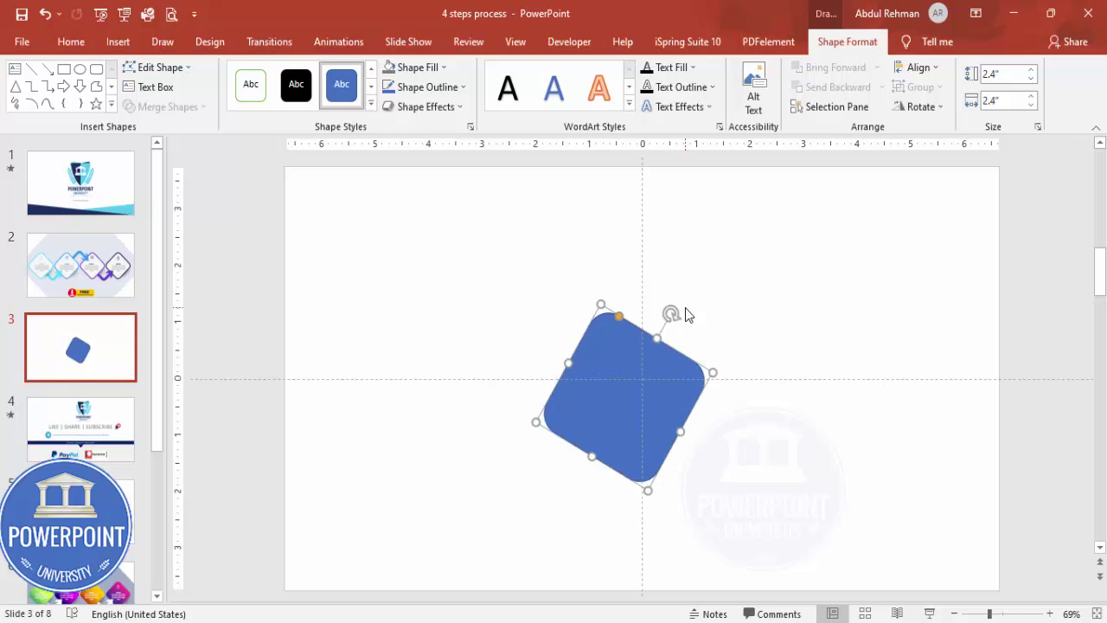
{"action": "left_click", "coordinate": [917, 68]}
{"action": "left_click", "coordinate": [934, 107]}
{"action": "left_click", "coordinate": [919, 69]}
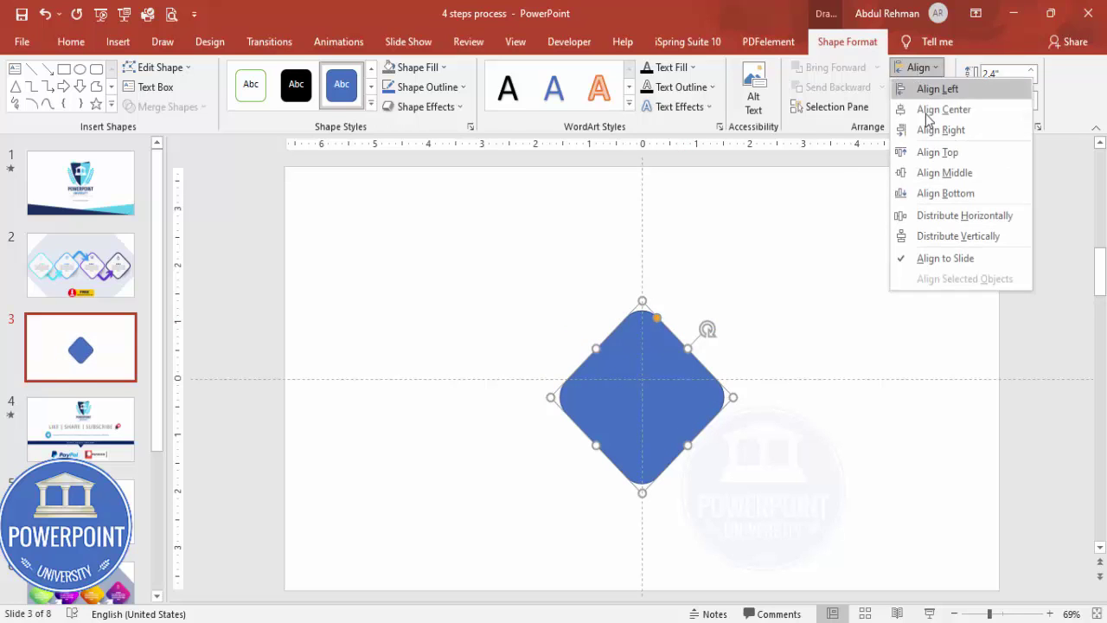
{"action": "left_click", "coordinate": [947, 171]}
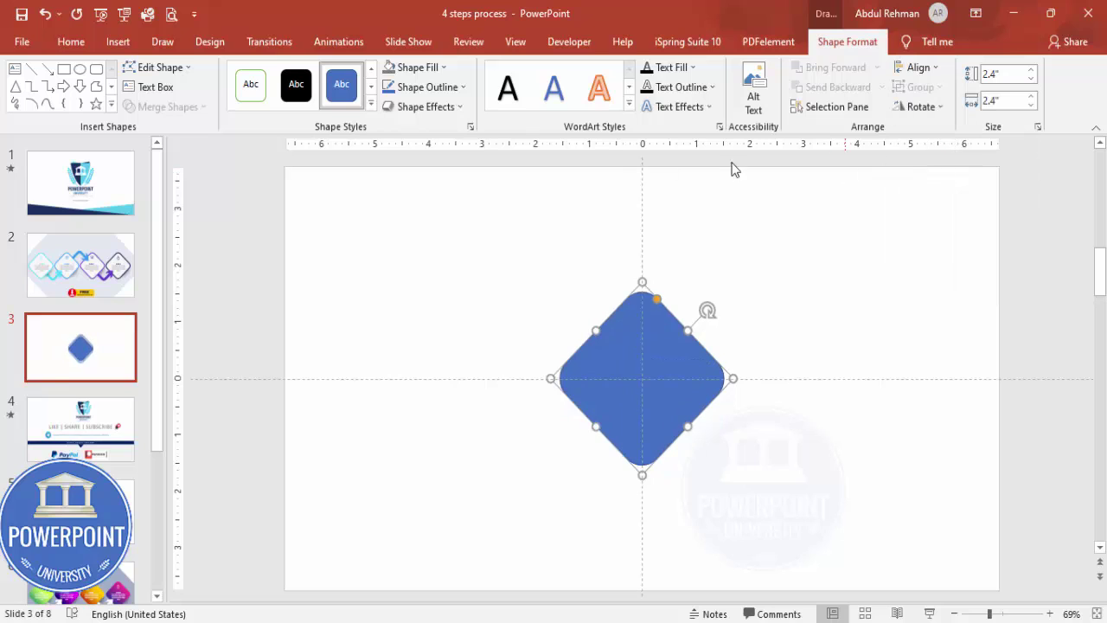
Give the diamond a near-black outline and a White, Darker 15% fill
{"action": "left_click", "coordinate": [456, 88]}
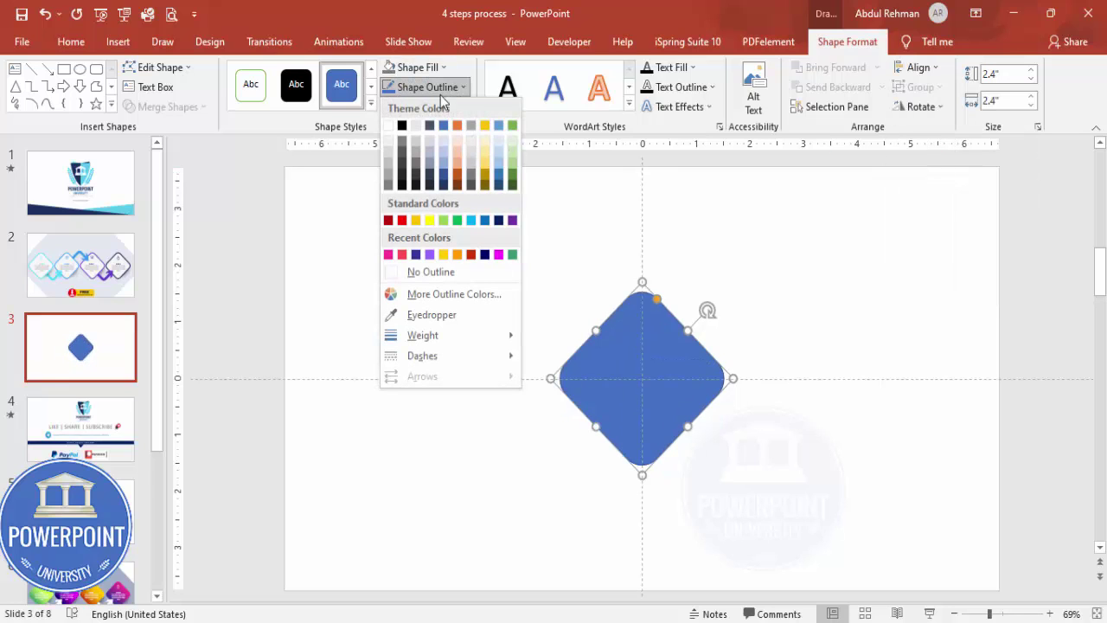
{"action": "left_click", "coordinate": [401, 185]}
{"action": "left_click", "coordinate": [415, 67]}
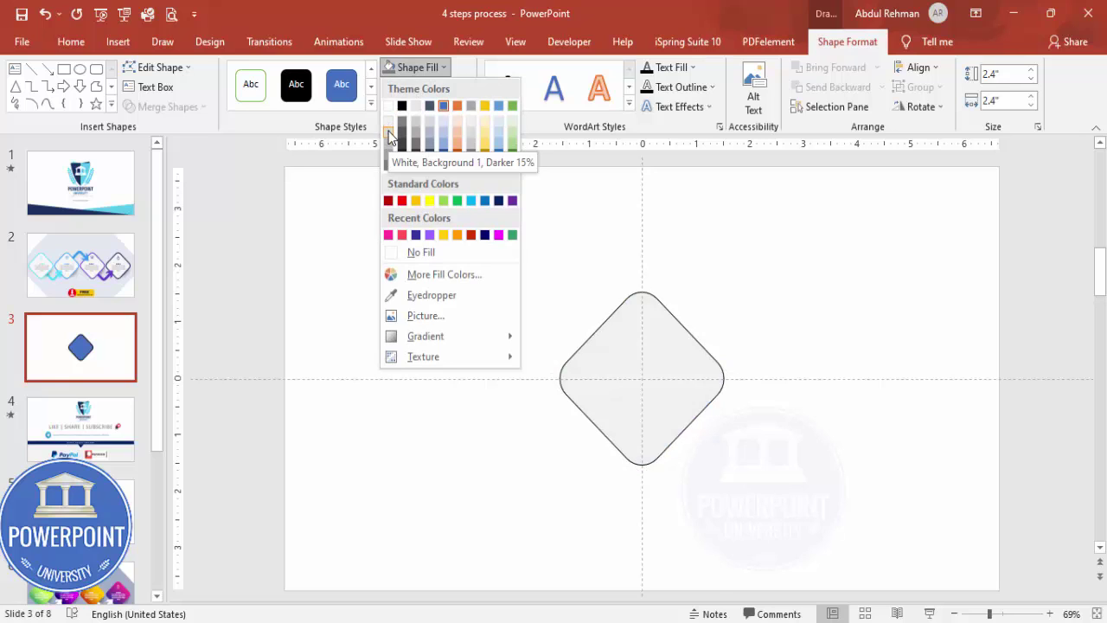
{"action": "left_click", "coordinate": [388, 131]}
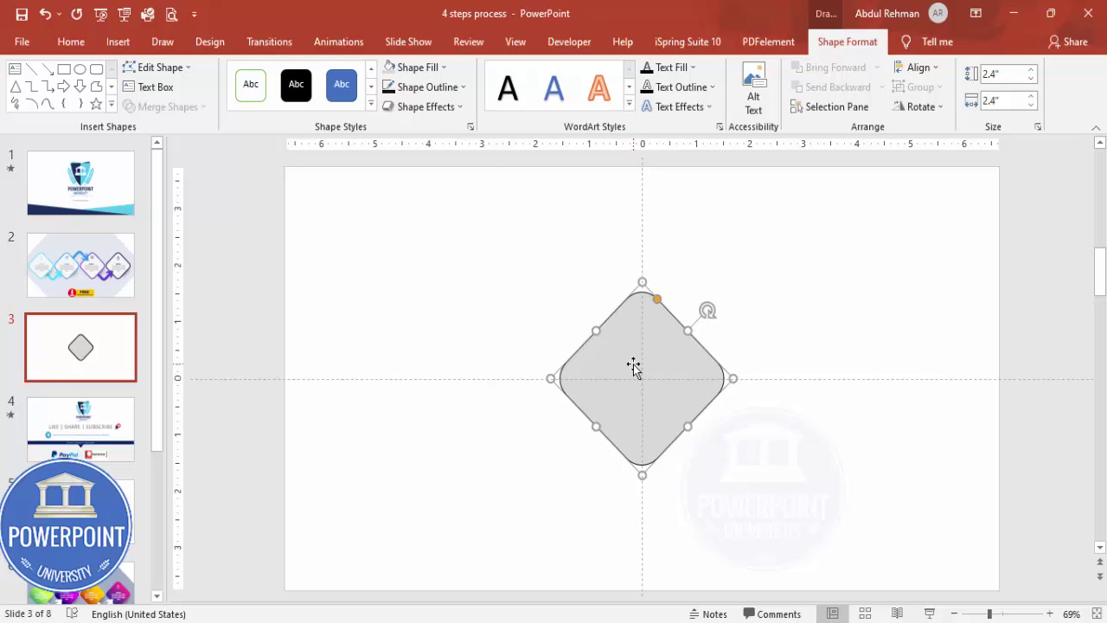
Move the diamond to the left and place copies across to the right
{"action": "left_click_drag", "start_coordinate": [633, 367], "coordinate": [400, 356]}
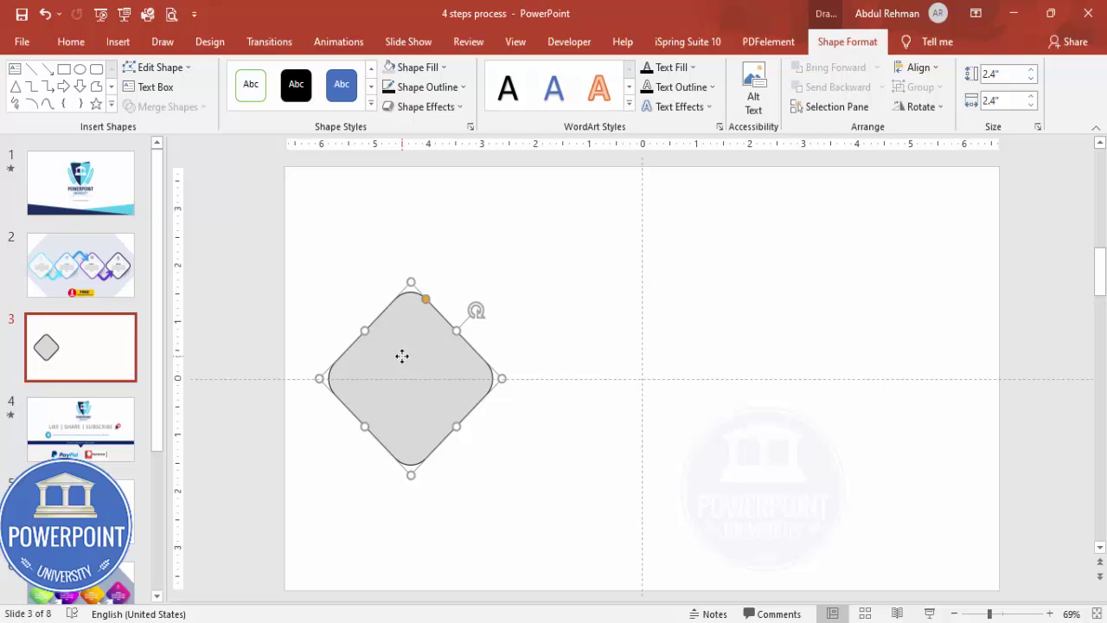
{"action": "left_click_drag", "start_coordinate": [402, 356], "coordinate": [952, 359]}
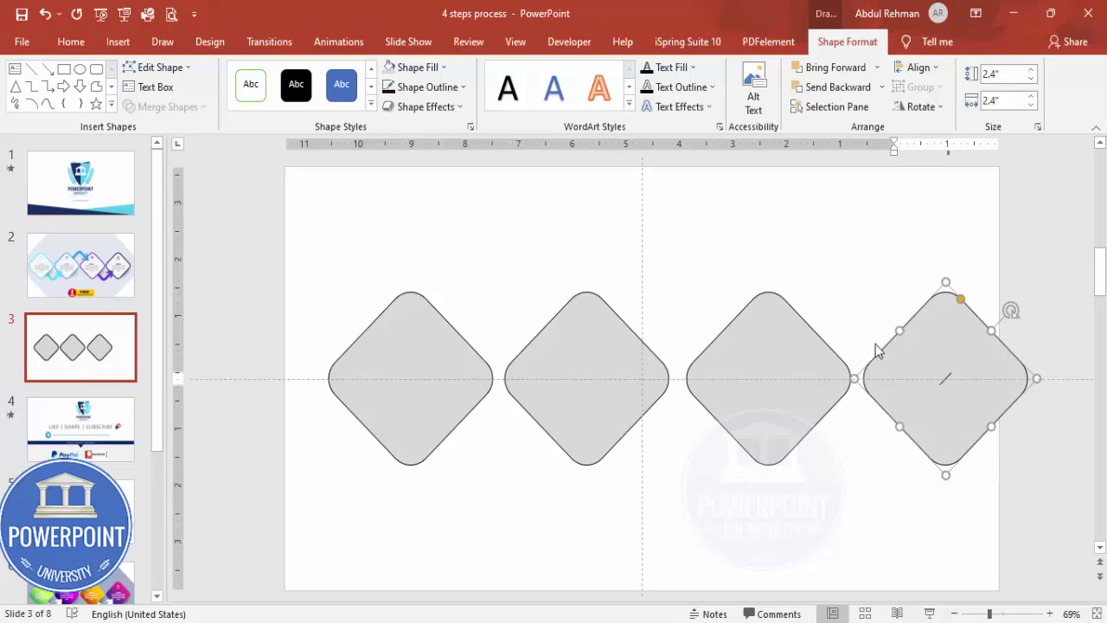
{"action": "left_click", "coordinate": [794, 360], "text": "shift"}
Distribute all four diamonds horizontally and nudge the row slightly left
{"action": "left_click", "coordinate": [614, 355], "text": "shift"}
{"action": "left_click", "coordinate": [460, 355], "text": "shift"}
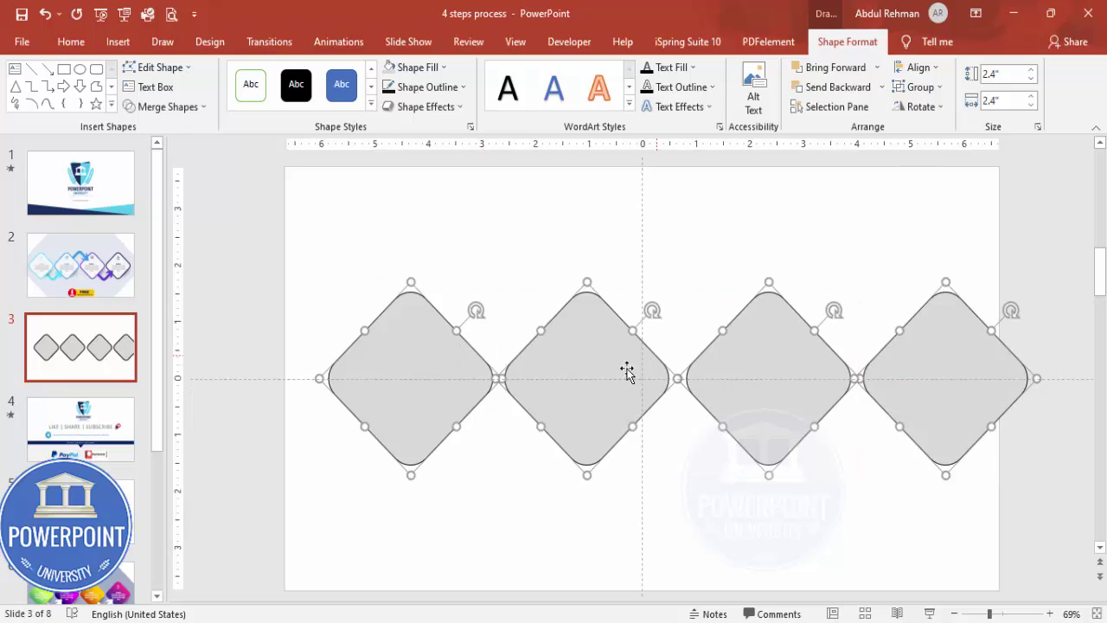
{"action": "left_click", "coordinate": [934, 75]}
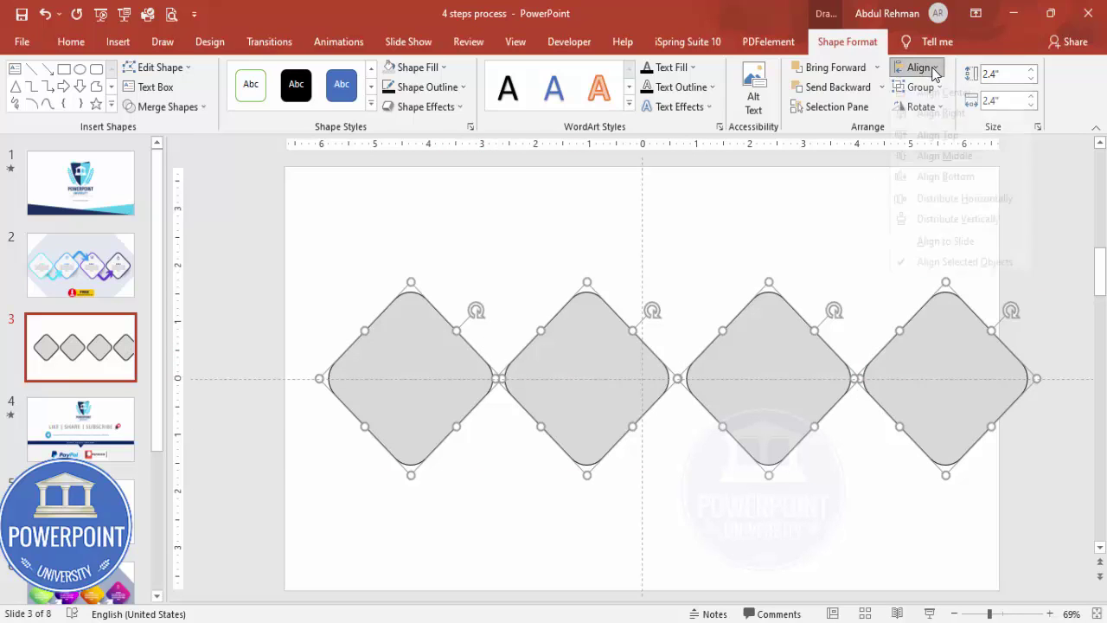
{"action": "left_click", "coordinate": [956, 216]}
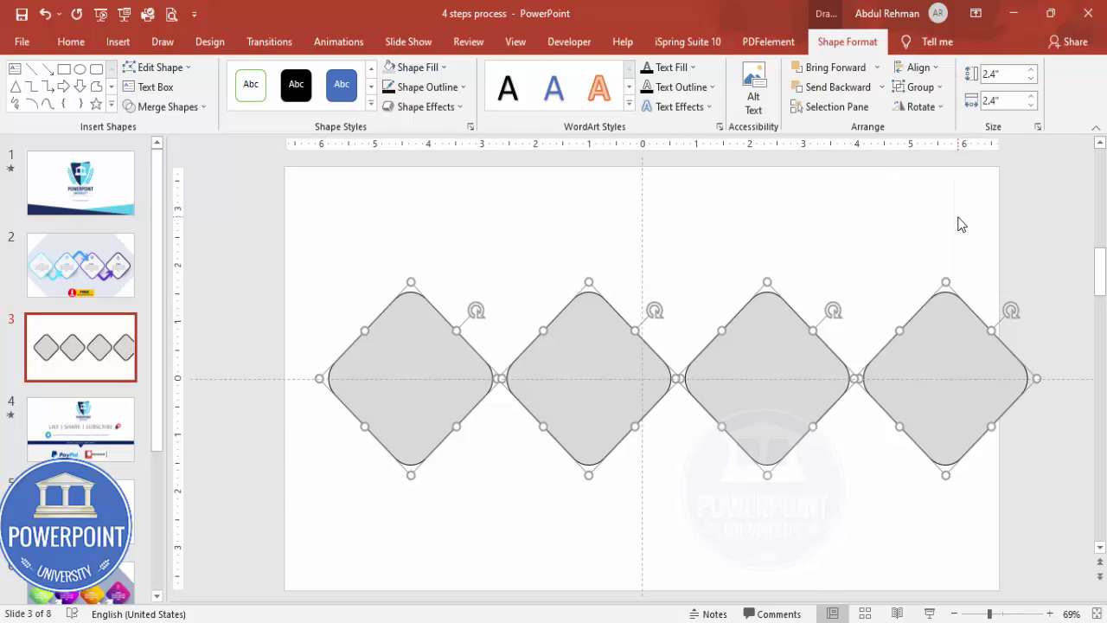
{"action": "key", "text": "Left"}
{"action": "key", "text": "Left"}
{"action": "key", "text": "Left"}
{"action": "key", "text": "Left"}
{"action": "key", "text": "Left"}
{"action": "key", "text": "Left"}
{"action": "key", "text": "Left"}
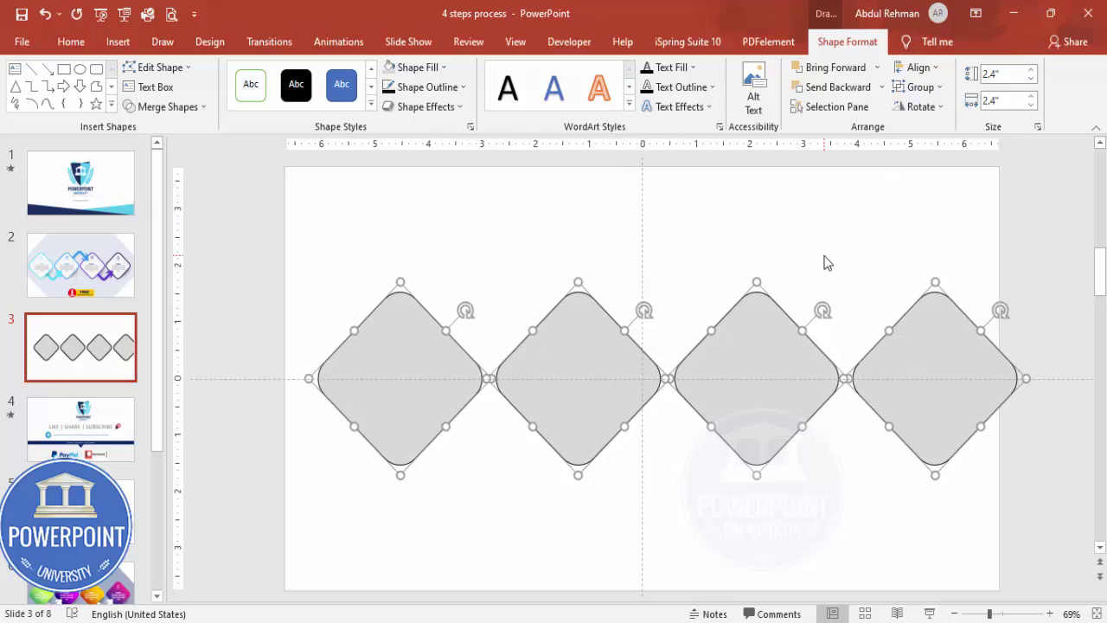
{"action": "key", "text": "Left"}
{"action": "key", "text": "Left"}
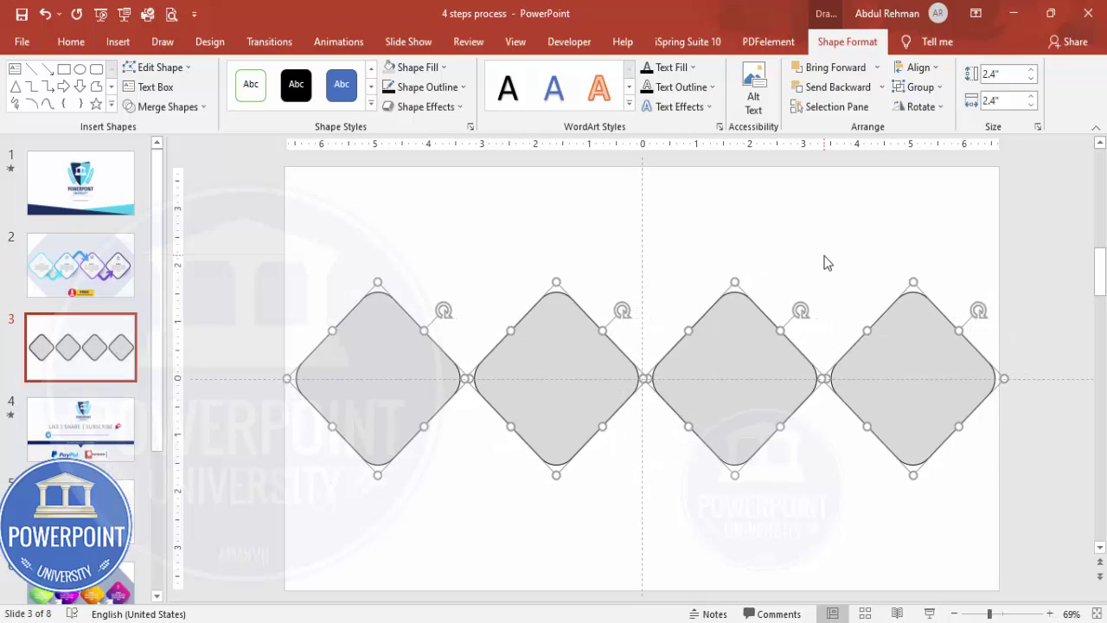
Duplicate the leftmost diamond twice above the row and fill the top copy dark gray
{"action": "left_click", "coordinate": [528, 495]}
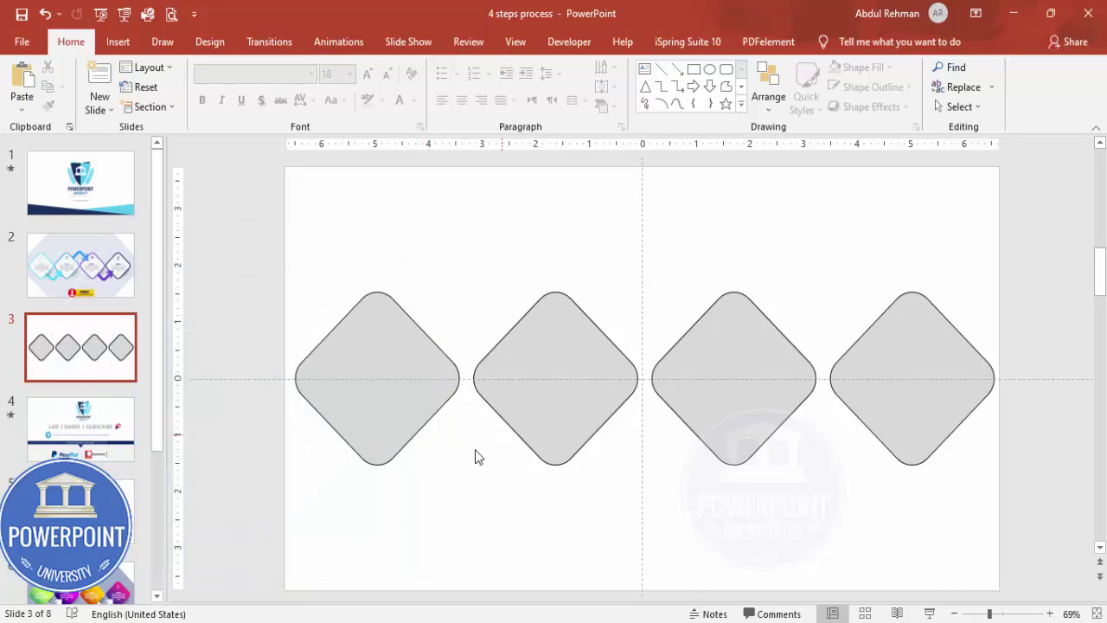
{"action": "left_click", "coordinate": [389, 338]}
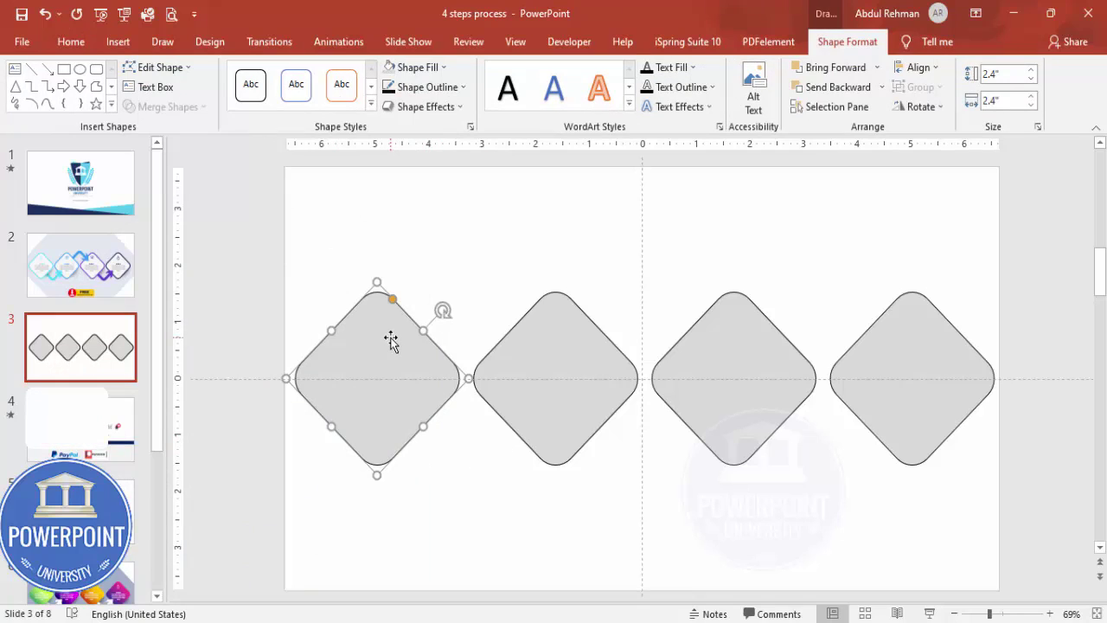
{"action": "left_click_drag", "start_coordinate": [391, 341], "coordinate": [490, 218]}
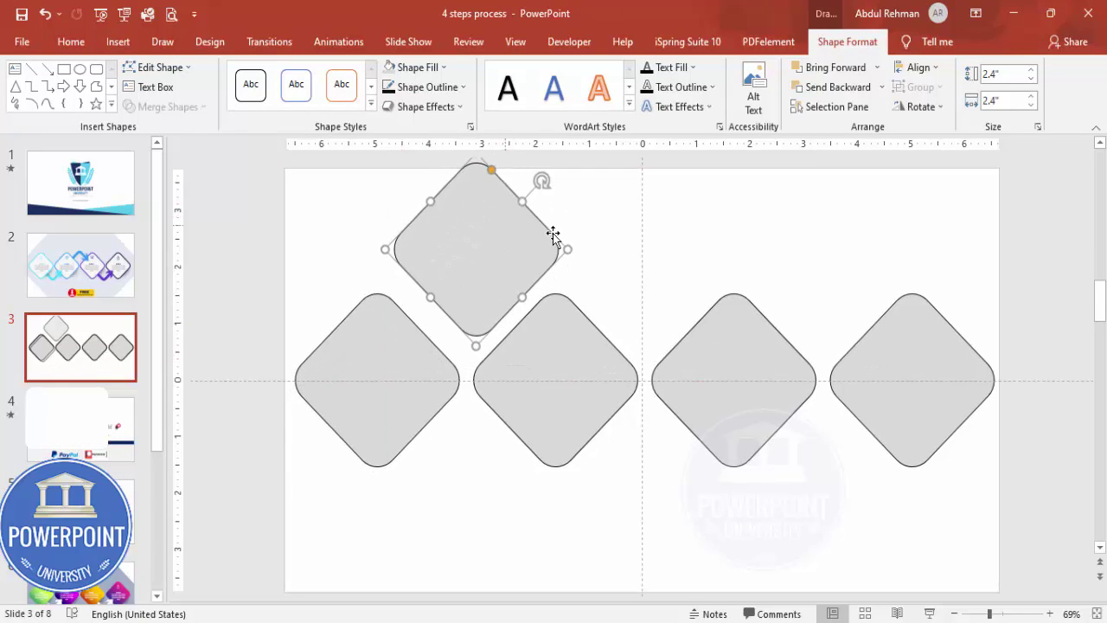
{"action": "key", "text": "ctrl+d"}
{"action": "scroll", "coordinate": [549, 253], "scroll_direction": "up", "scroll_amount": 2}
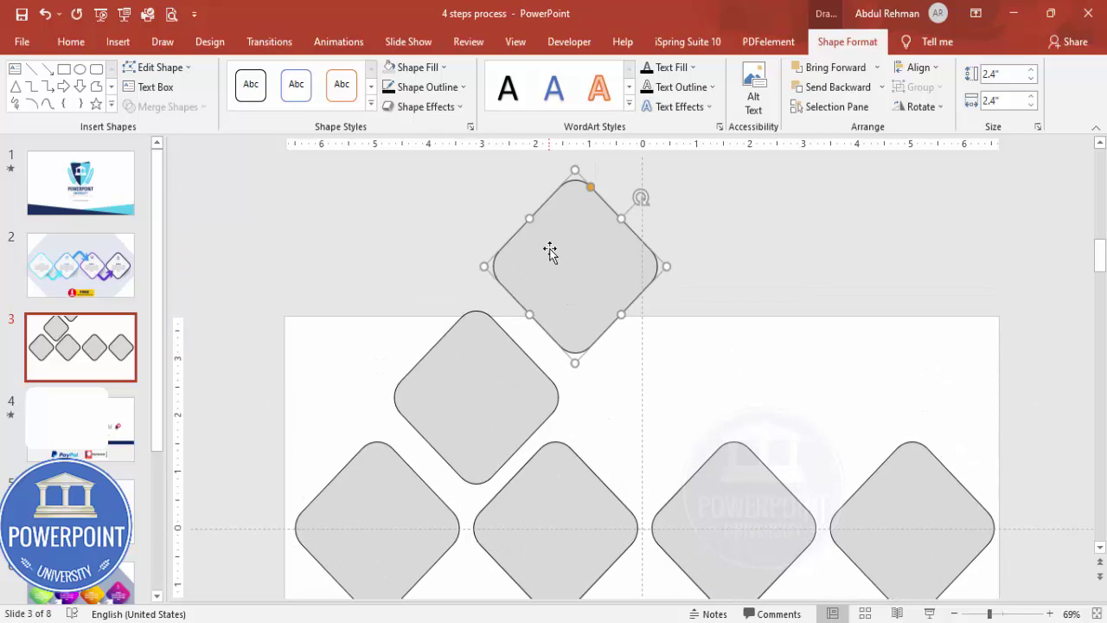
{"action": "left_click", "coordinate": [443, 67]}
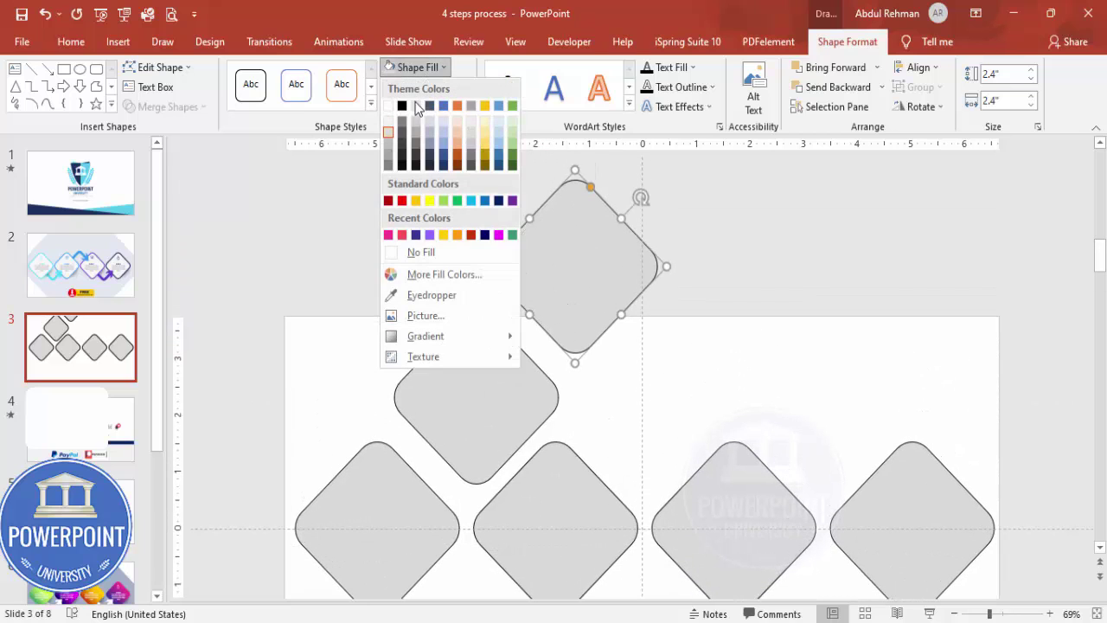
{"action": "left_click", "coordinate": [400, 156]}
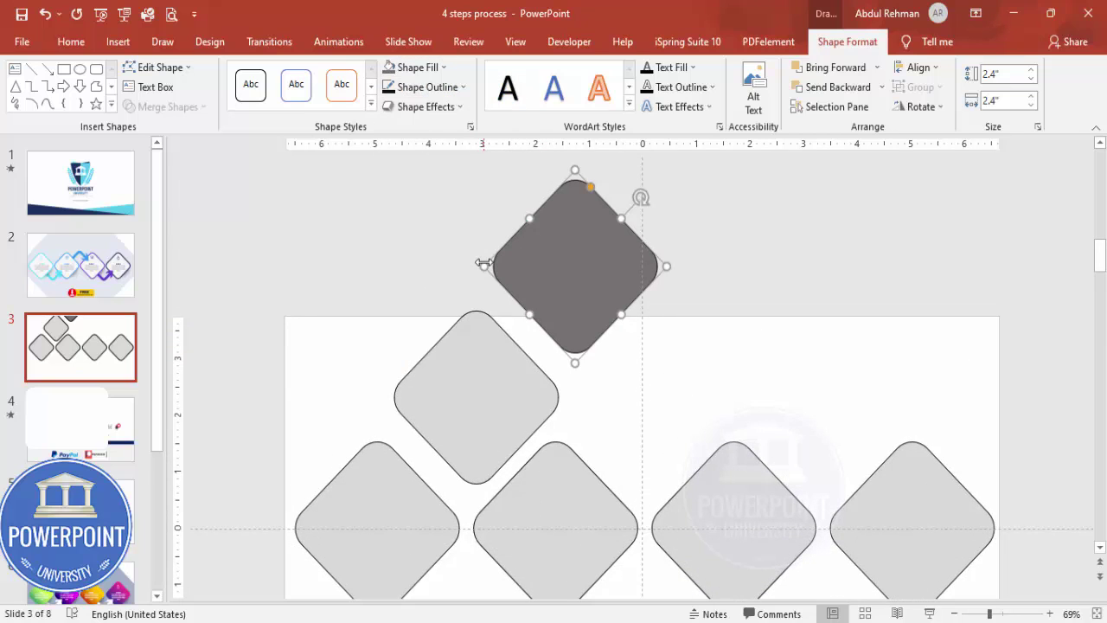
Shrink the dark diamond, centre it inside the upper light diamond, and adjust its corner rounding
{"action": "left_click_drag", "start_coordinate": [483, 263], "coordinate": [514, 266]}
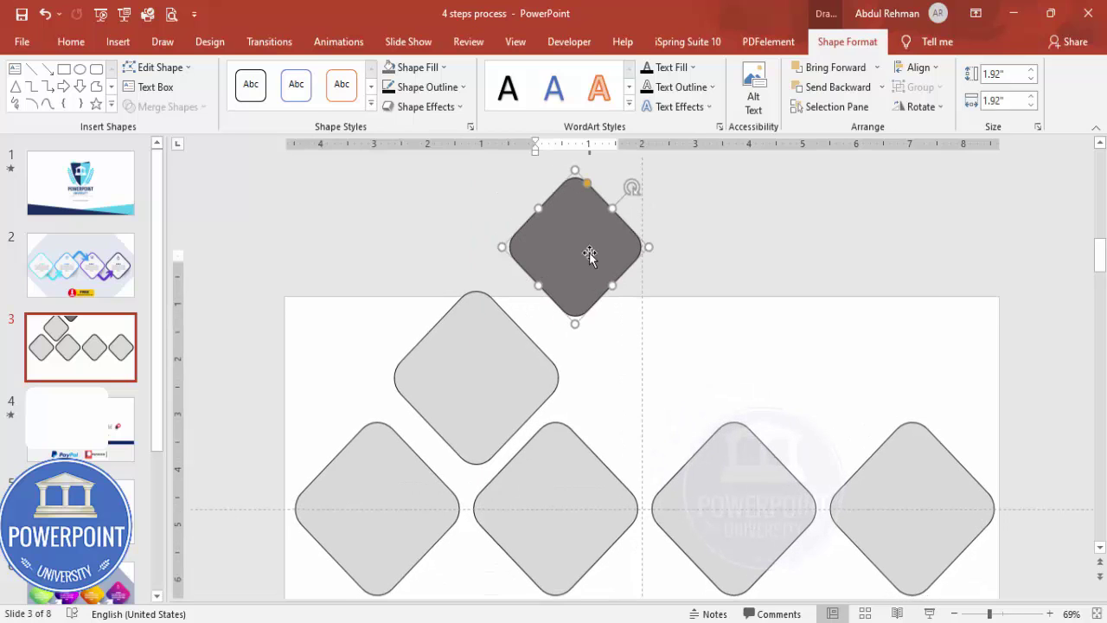
{"action": "left_click_drag", "start_coordinate": [587, 252], "coordinate": [494, 365]}
{"action": "scroll", "coordinate": [493, 365], "scroll_direction": "down", "scroll_amount": 3}
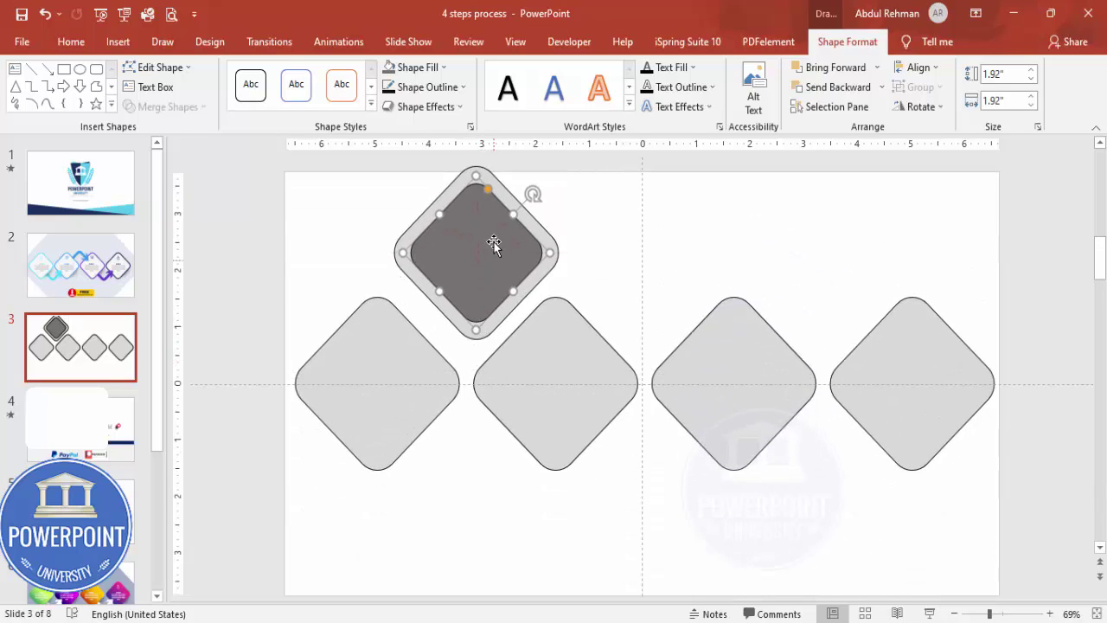
{"action": "left_click_drag", "start_coordinate": [489, 192], "coordinate": [482, 184]}
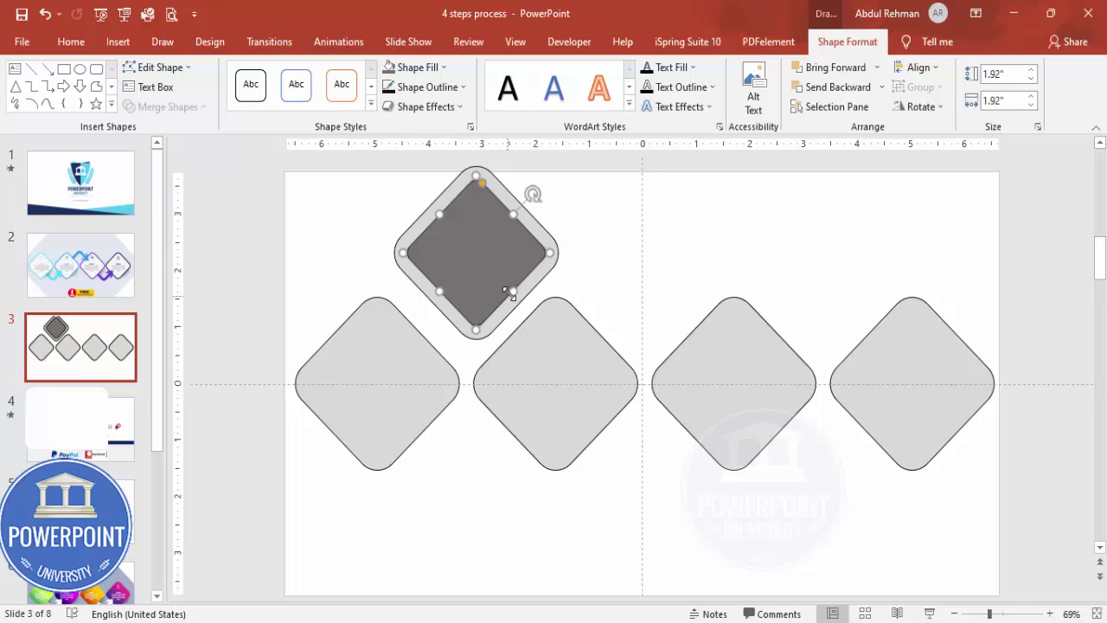
{"action": "left_click", "coordinate": [596, 278]}
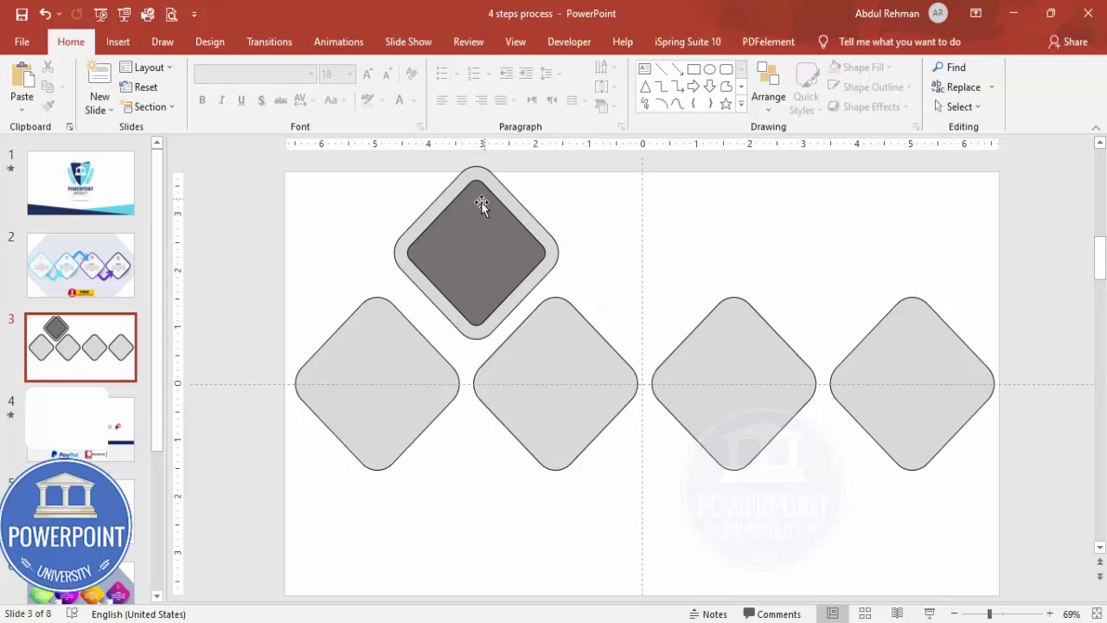
Subtract the inner diamond from the outer with Merge Shapes, then move the frame over the first two diamonds
{"action": "left_click", "coordinate": [476, 176]}
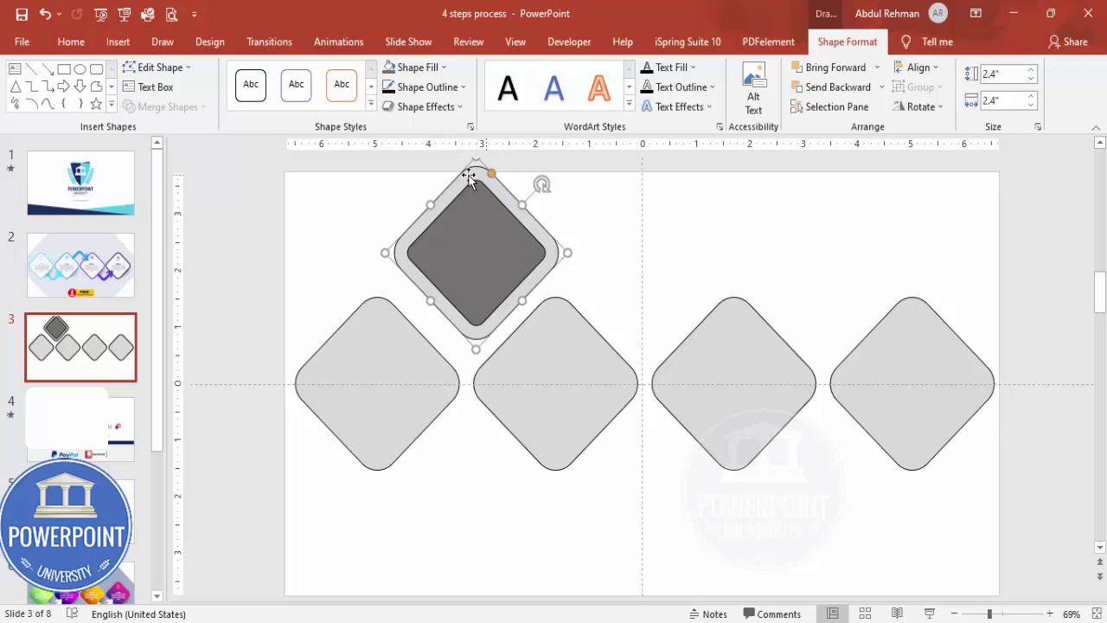
{"action": "left_click", "coordinate": [478, 229], "text": "shift"}
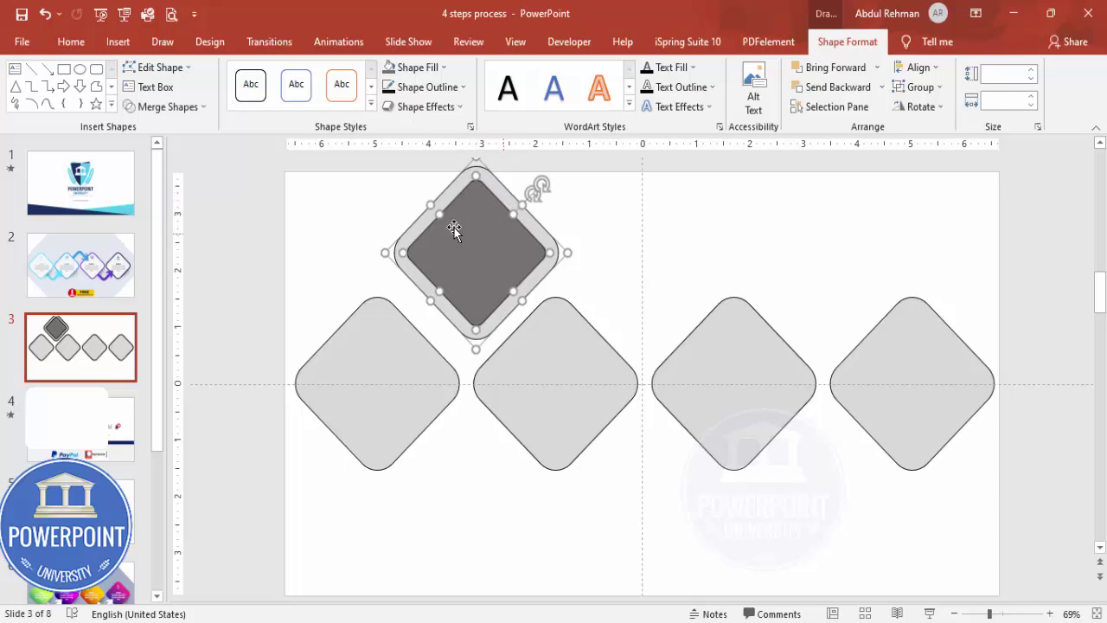
{"action": "left_click", "coordinate": [194, 108]}
{"action": "left_click", "coordinate": [164, 211]}
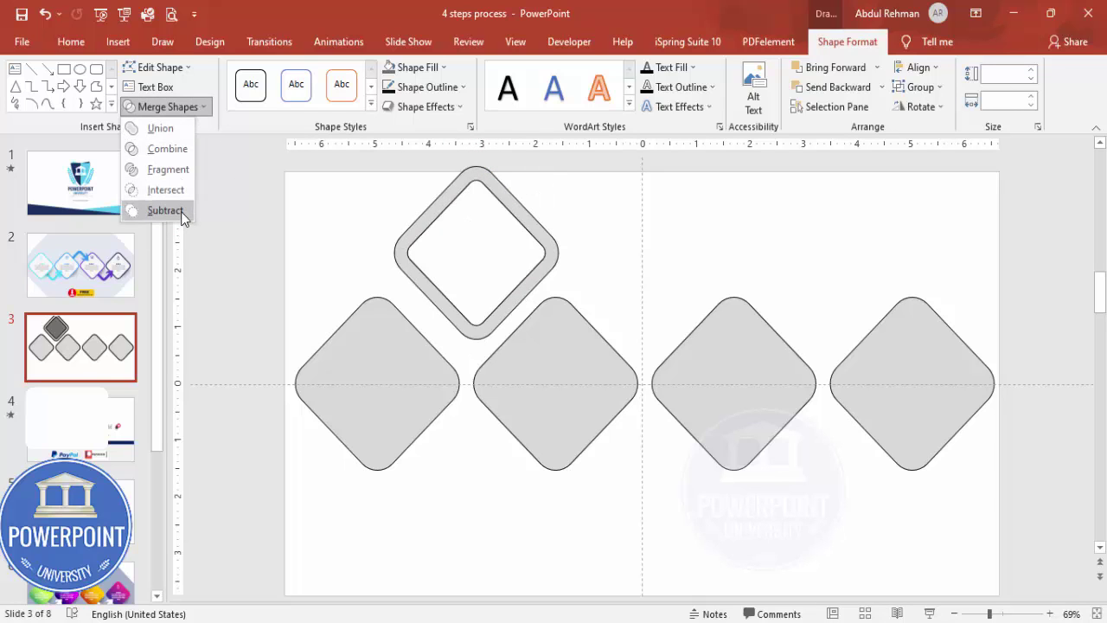
{"action": "left_click", "coordinate": [648, 266]}
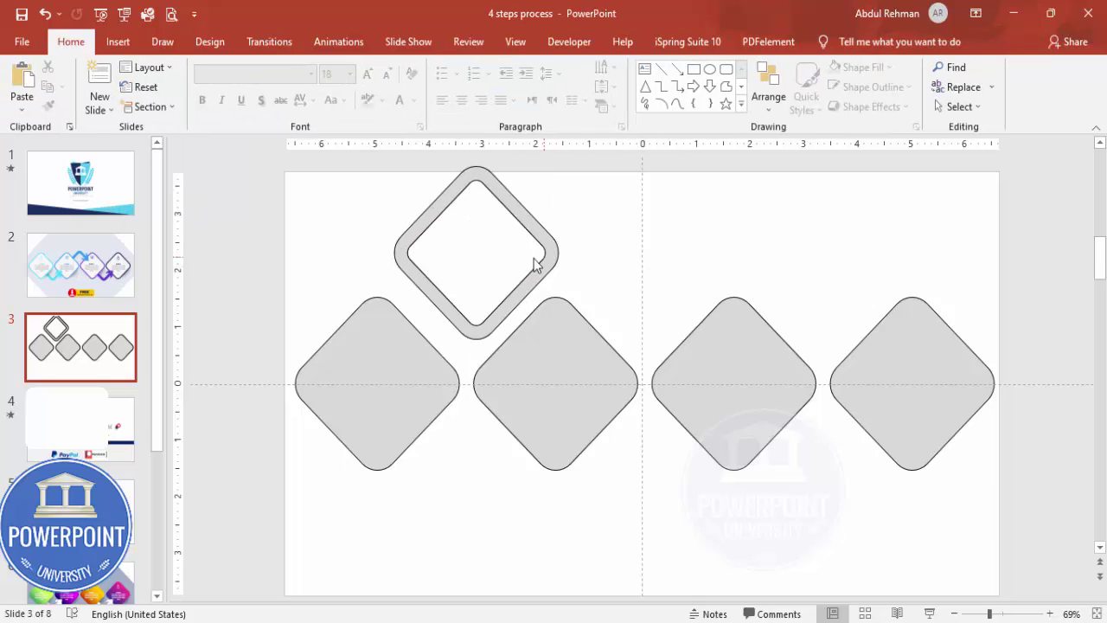
{"action": "left_click_drag", "start_coordinate": [537, 222], "coordinate": [519, 368]}
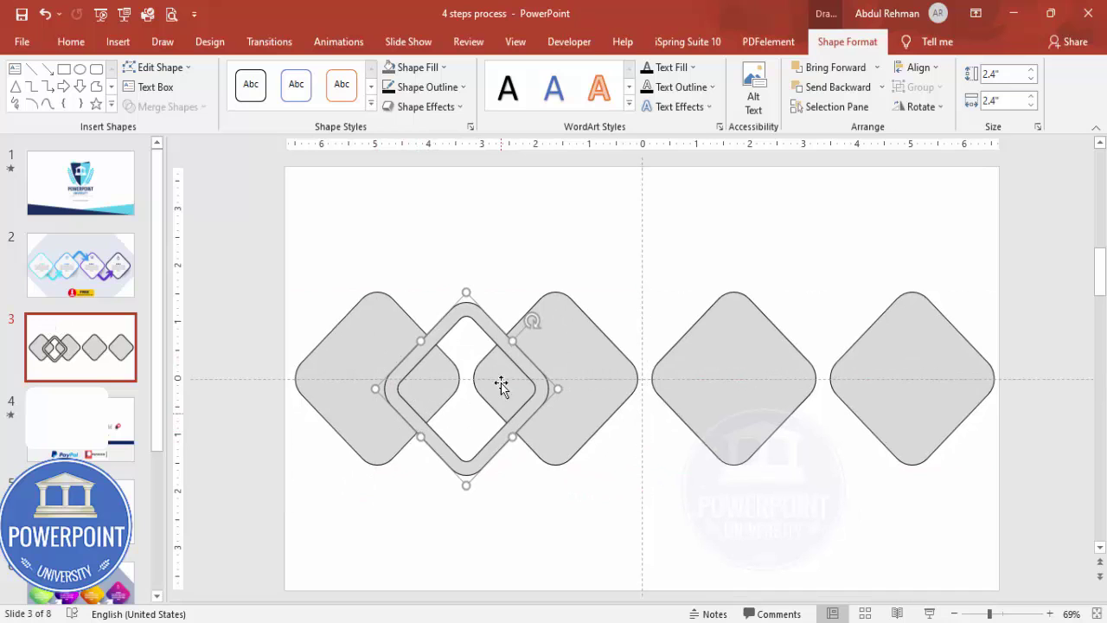
Draw a rectangle over the first diamond, then delete it
{"action": "left_click", "coordinate": [489, 261]}
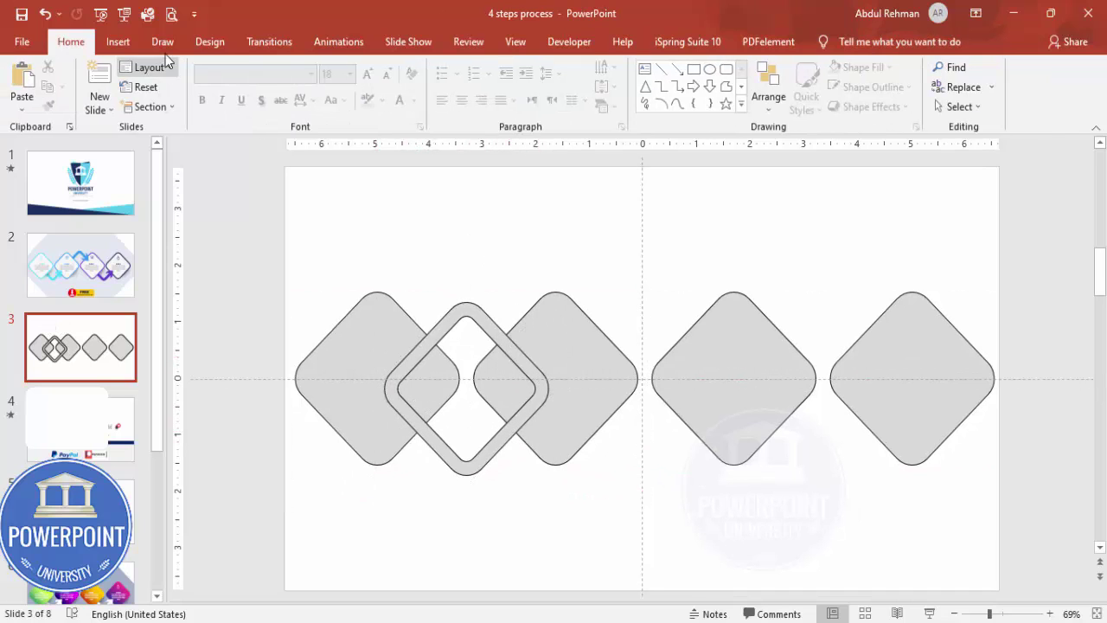
{"action": "left_click", "coordinate": [117, 41]}
{"action": "left_click", "coordinate": [259, 96]}
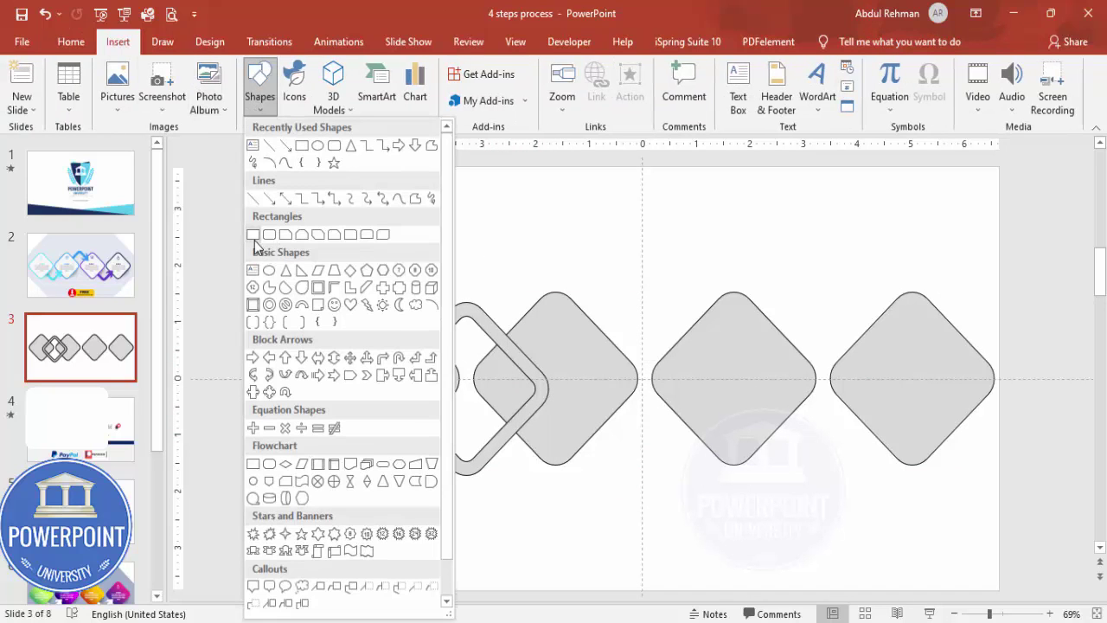
{"action": "left_click", "coordinate": [264, 232]}
{"action": "left_click_drag", "start_coordinate": [324, 292], "coordinate": [403, 402]}
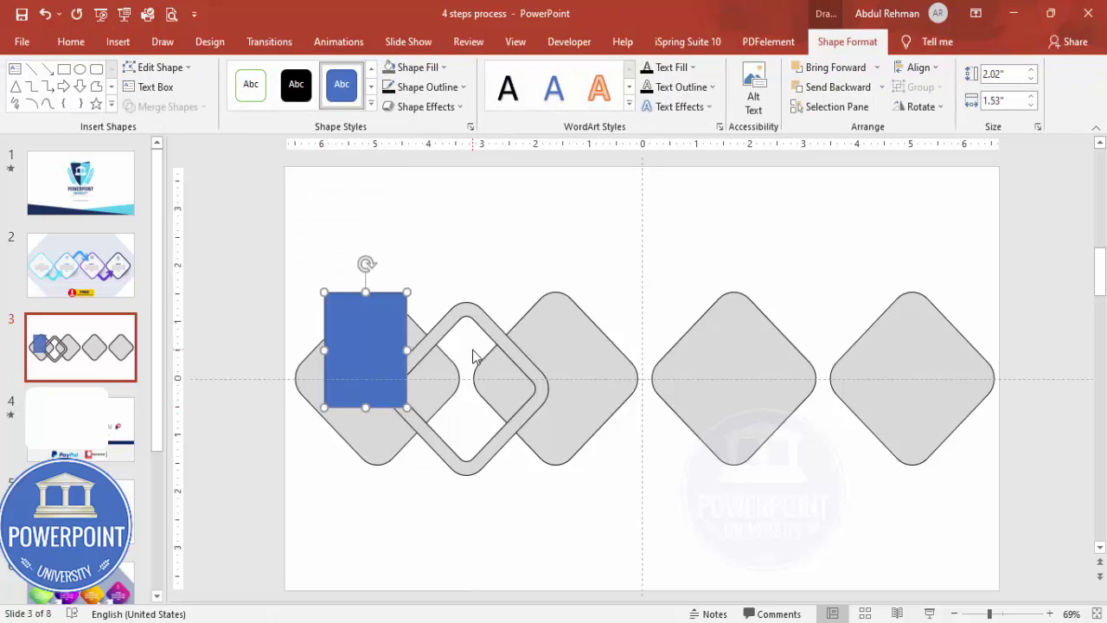
{"action": "key", "text": "Delete"}
Stretch a copy of the left diamond into a long bar, then duplicate, rotate, and lay a second bar over diamond two
{"action": "left_click", "coordinate": [365, 331]}
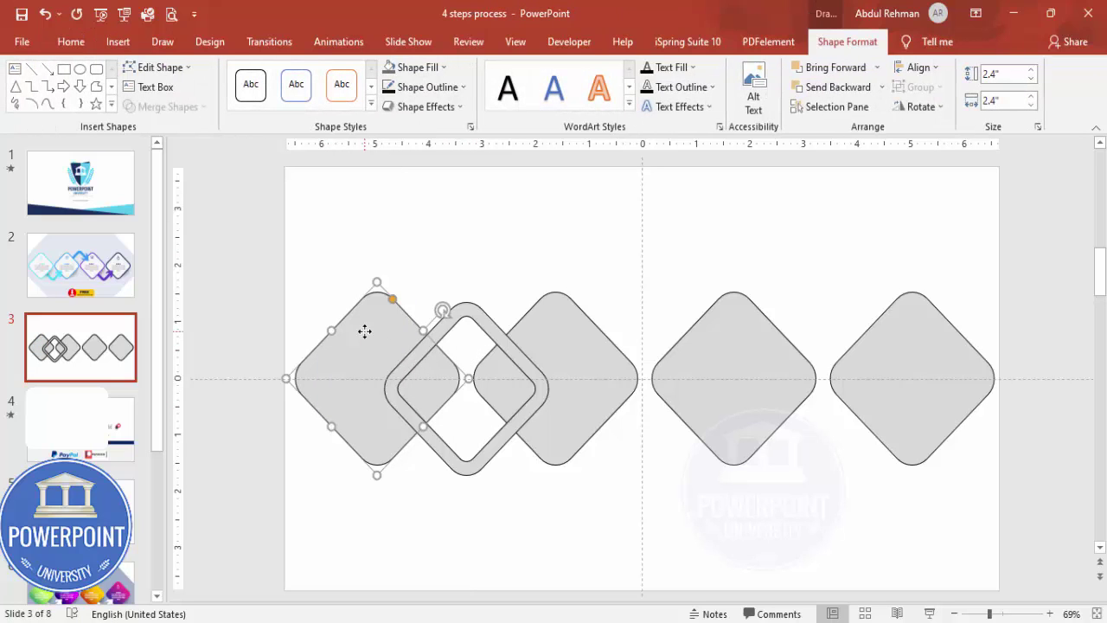
{"action": "left_click_drag", "start_coordinate": [365, 331], "coordinate": [514, 254]}
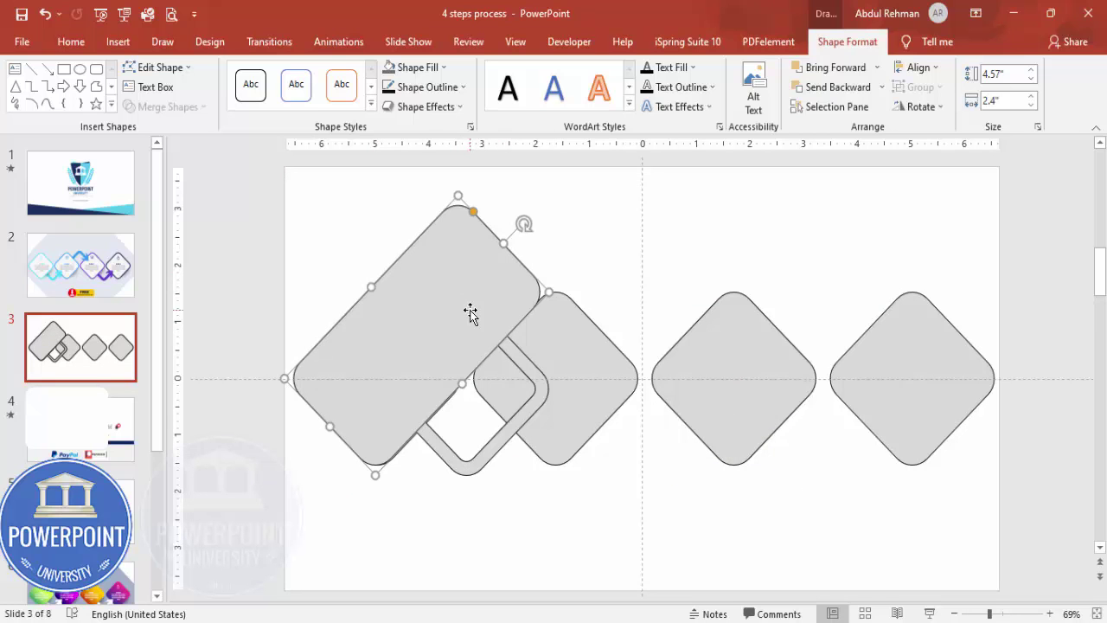
{"action": "left_click_drag", "start_coordinate": [470, 313], "coordinate": [567, 287]}
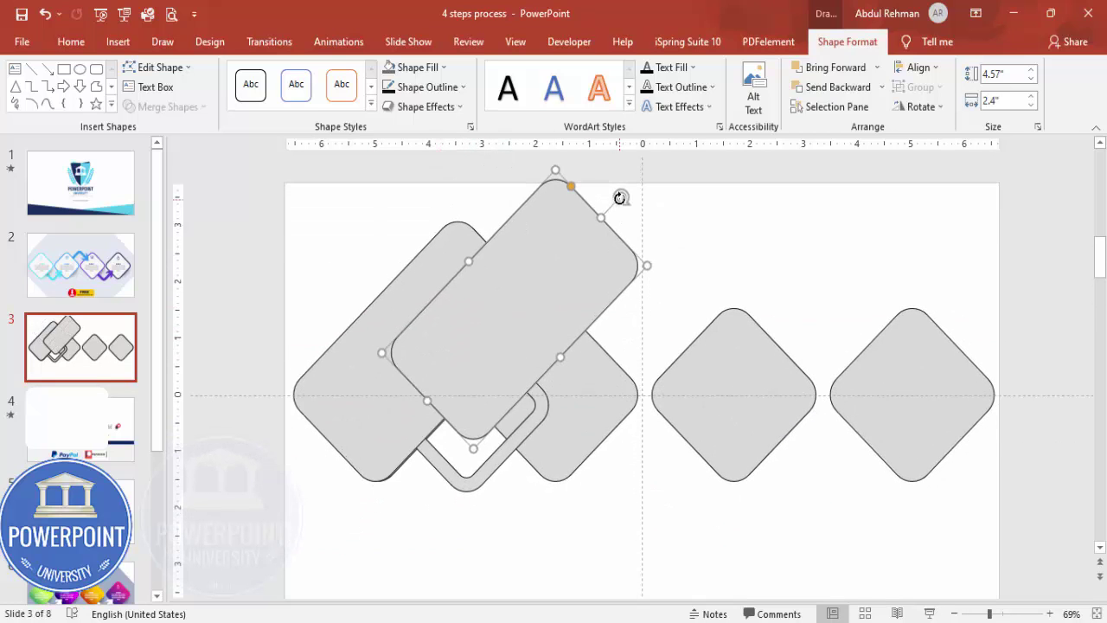
{"action": "left_click_drag", "start_coordinate": [619, 198], "coordinate": [616, 404]}
{"action": "left_click_drag", "start_coordinate": [571, 351], "coordinate": [581, 408]}
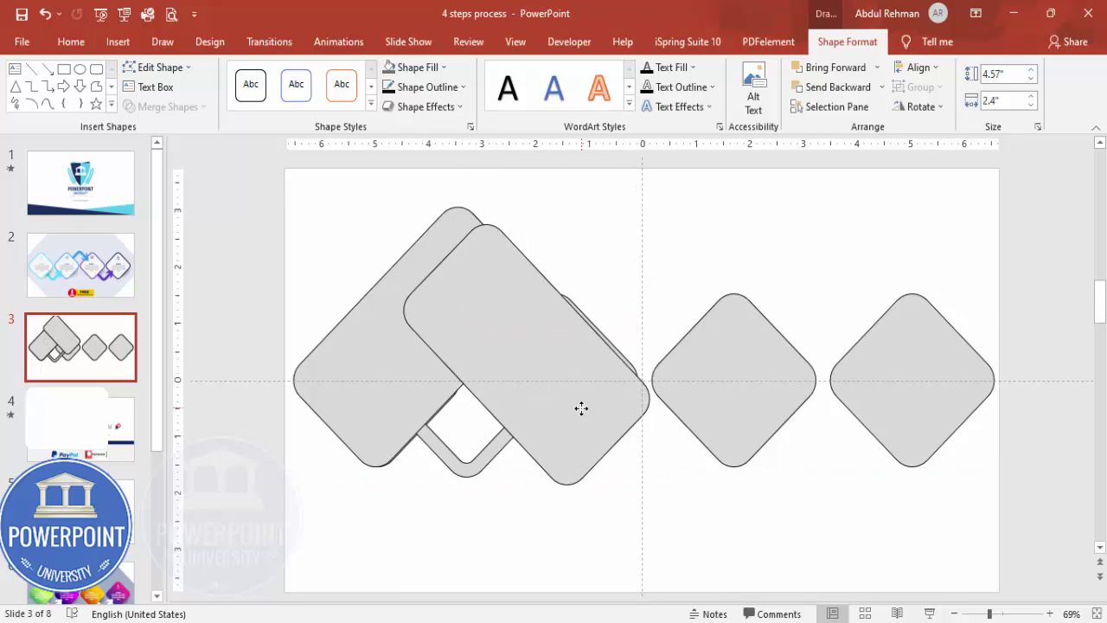
{"action": "key", "text": "ctrl+z"}
{"action": "key", "text": "ctrl+z"}
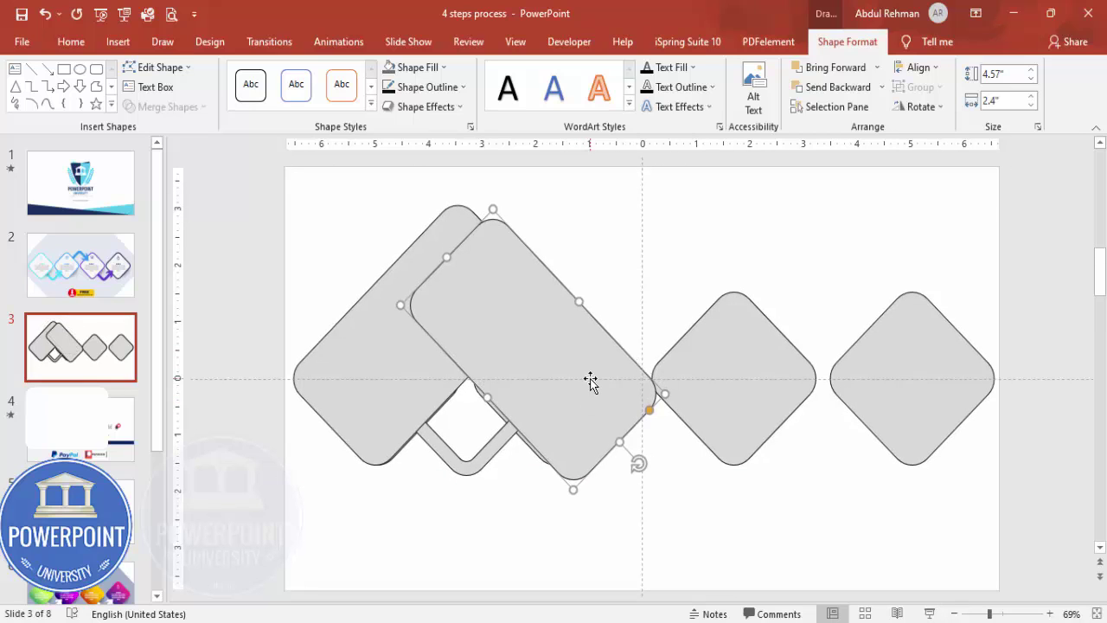
{"action": "key", "text": "ctrl+y"}
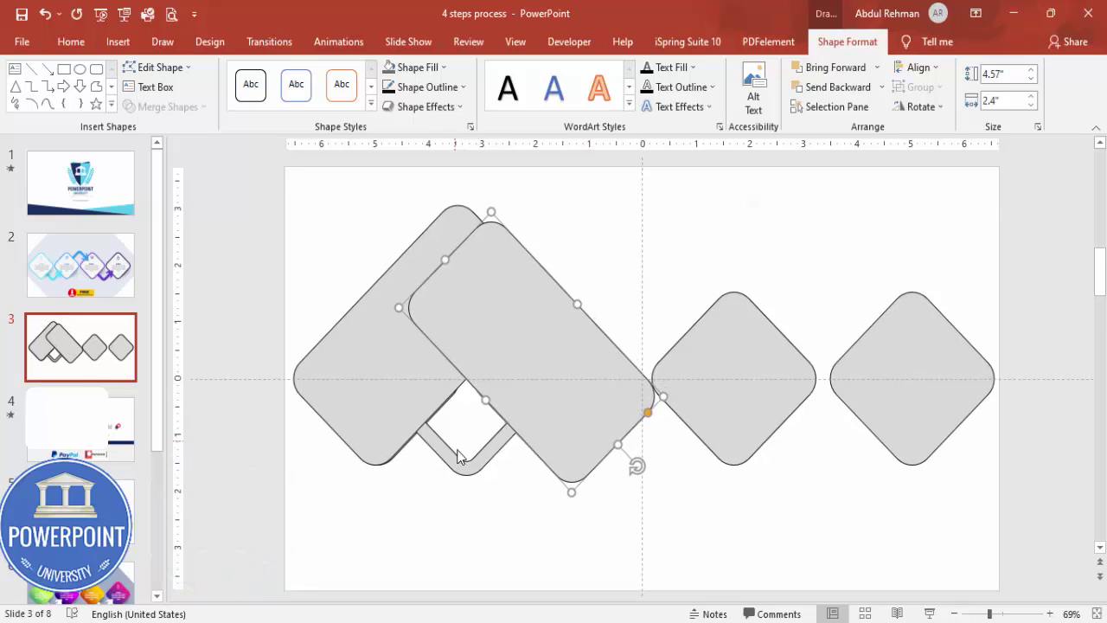
Nudge the first bar right and subtract it from the diamond frame
{"action": "left_click", "coordinate": [377, 389]}
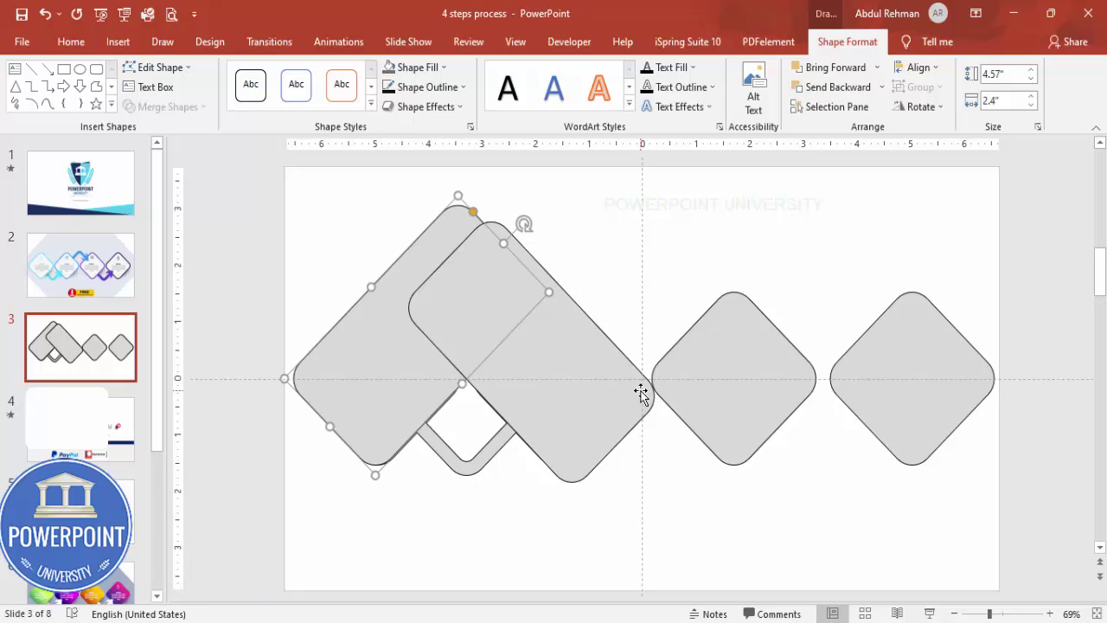
{"action": "key", "text": "ctrl+Right"}
{"action": "left_click", "coordinate": [498, 446]}
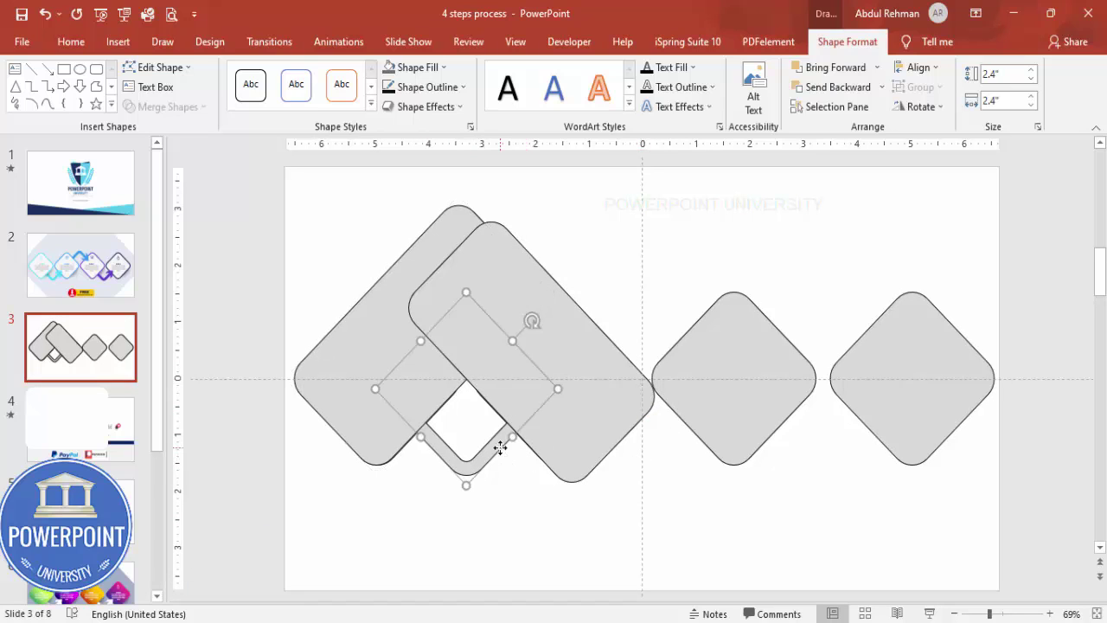
{"action": "left_click", "coordinate": [379, 334], "text": "shift"}
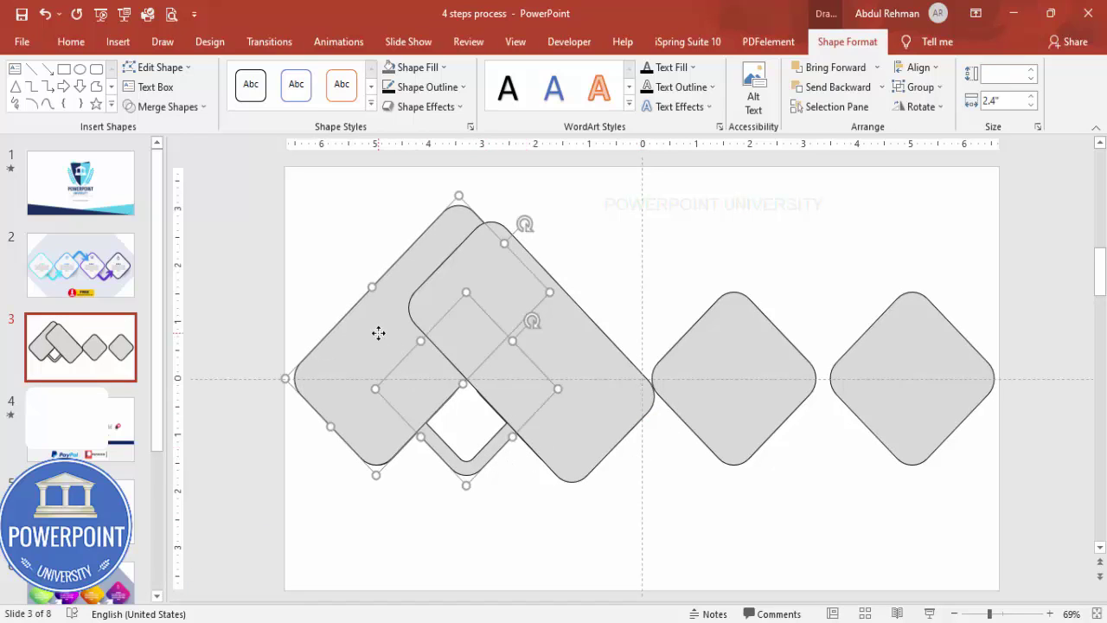
{"action": "left_click", "coordinate": [176, 110]}
{"action": "left_click", "coordinate": [163, 212]}
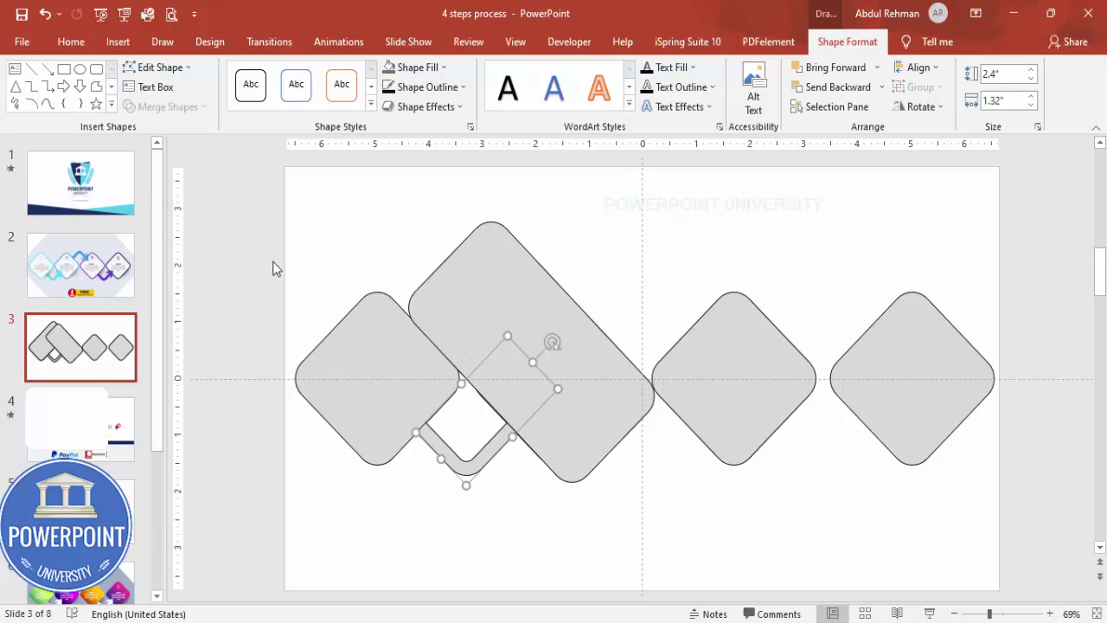
Subtract the second bar from the frame and move the remaining V shape below the diamonds
{"action": "left_click", "coordinate": [490, 275], "text": "shift"}
{"action": "left_click", "coordinate": [169, 107]}
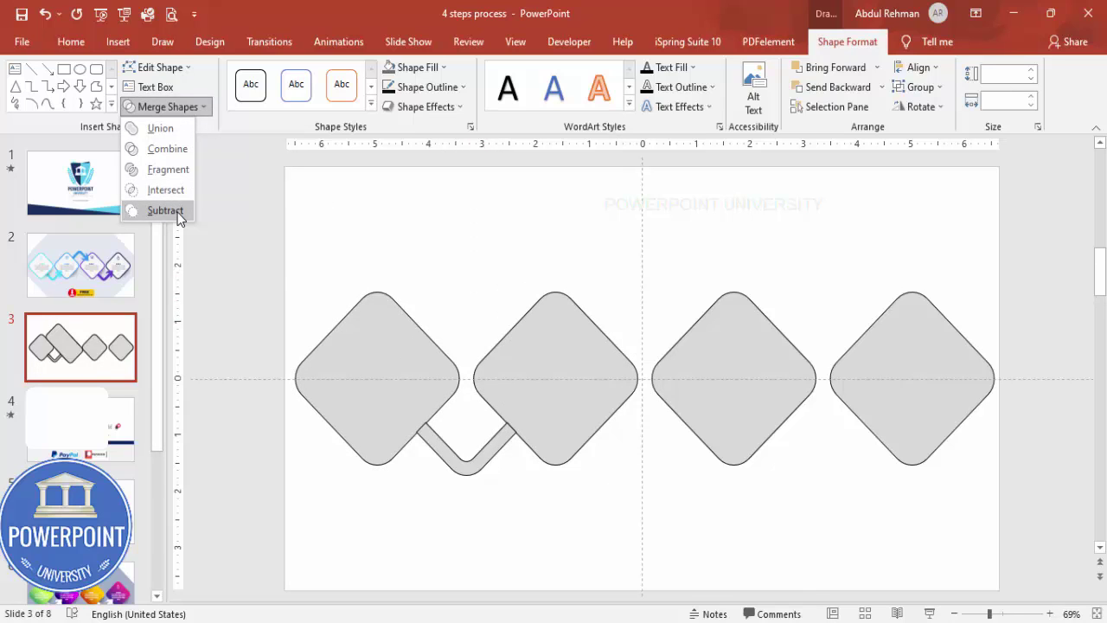
{"action": "left_click", "coordinate": [177, 212]}
{"action": "left_click_drag", "start_coordinate": [499, 453], "coordinate": [487, 504]}
Make the V connector yellow with no outline and fit it between the first two diamonds
{"action": "left_click", "coordinate": [455, 90]}
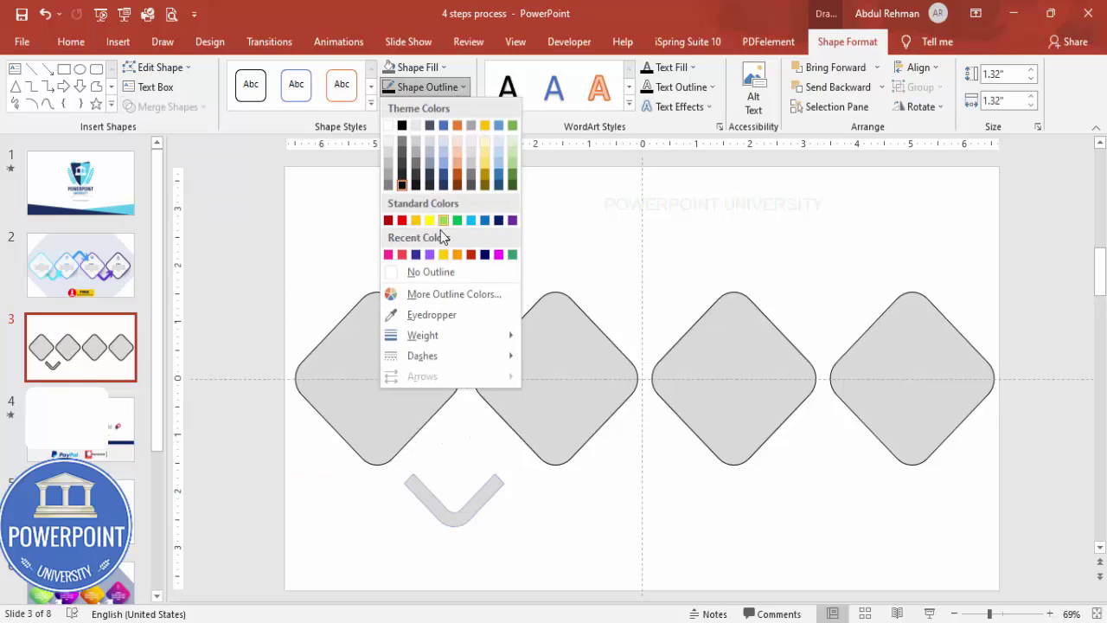
{"action": "left_click", "coordinate": [439, 272]}
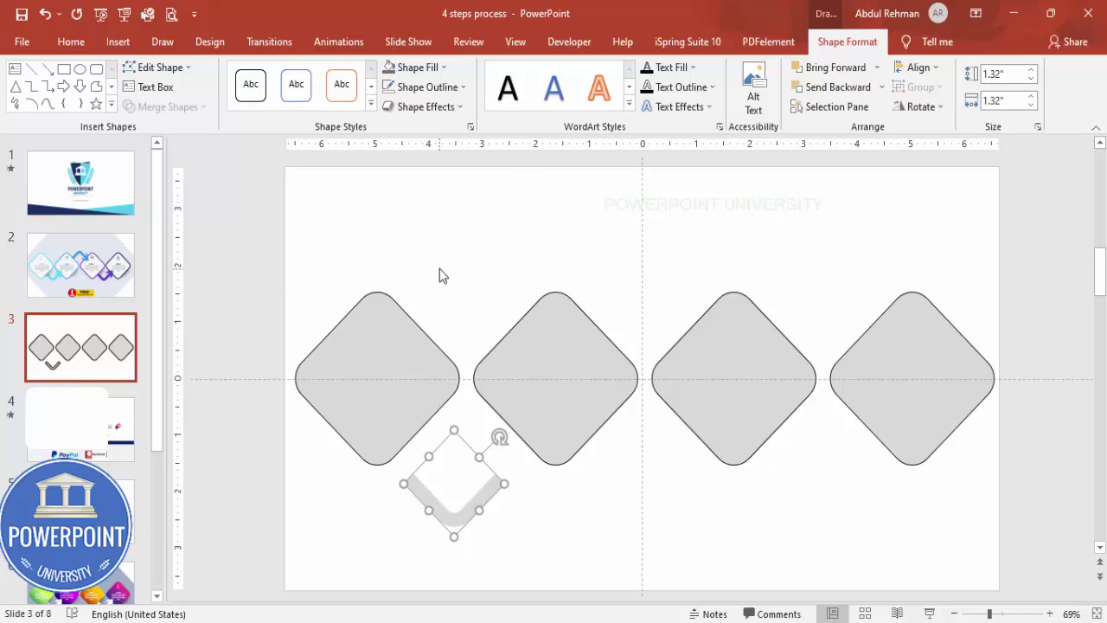
{"action": "left_click", "coordinate": [415, 66]}
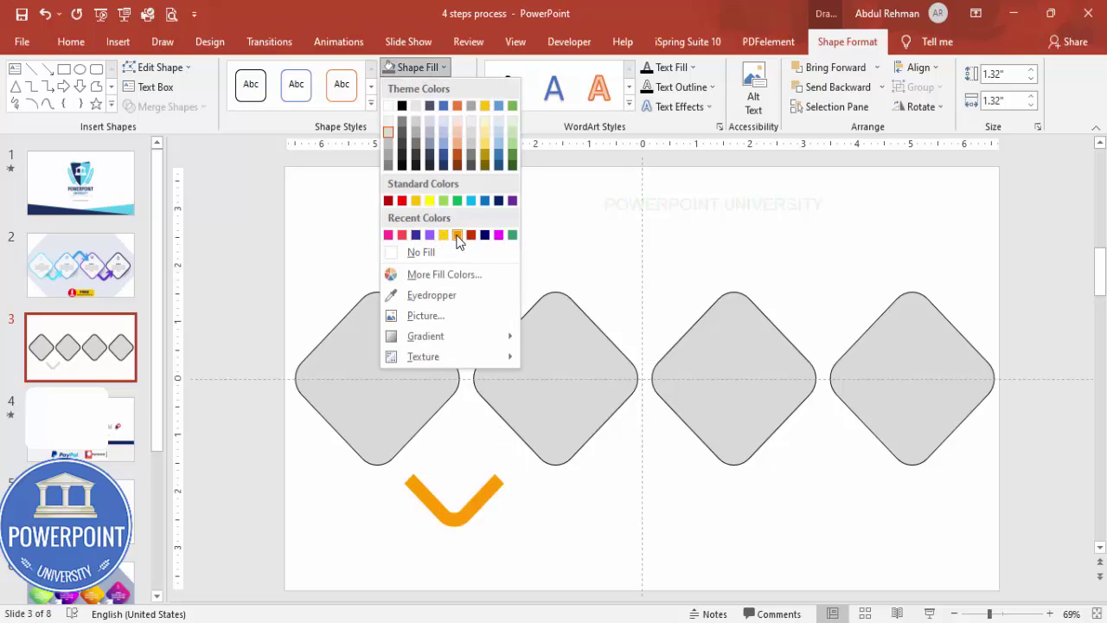
{"action": "left_click", "coordinate": [444, 235]}
{"action": "left_click_drag", "start_coordinate": [486, 494], "coordinate": [489, 452]}
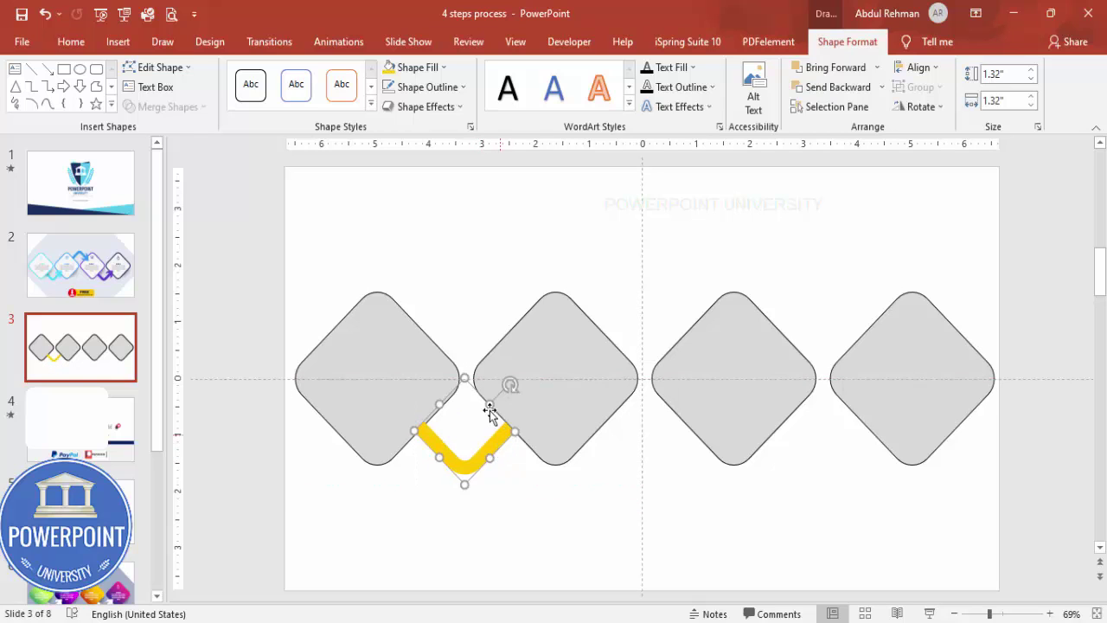
{"action": "left_click", "coordinate": [316, 173]}
{"action": "left_click", "coordinate": [118, 42]}
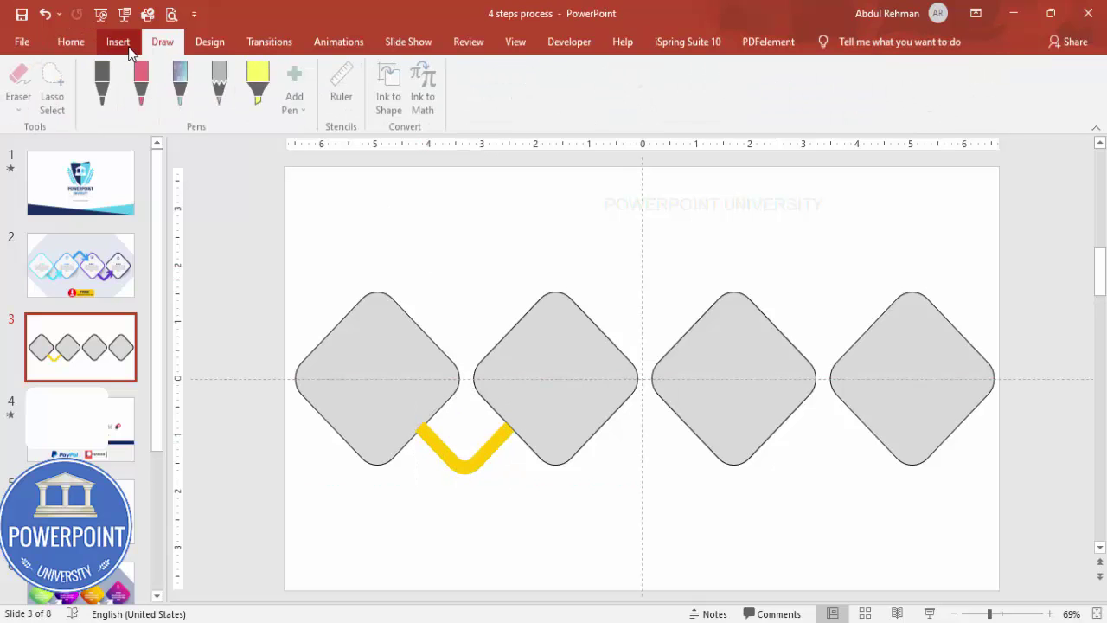
Draw a chevron arrowhead and rotate it into place at the connector's end
{"action": "left_click", "coordinate": [261, 95]}
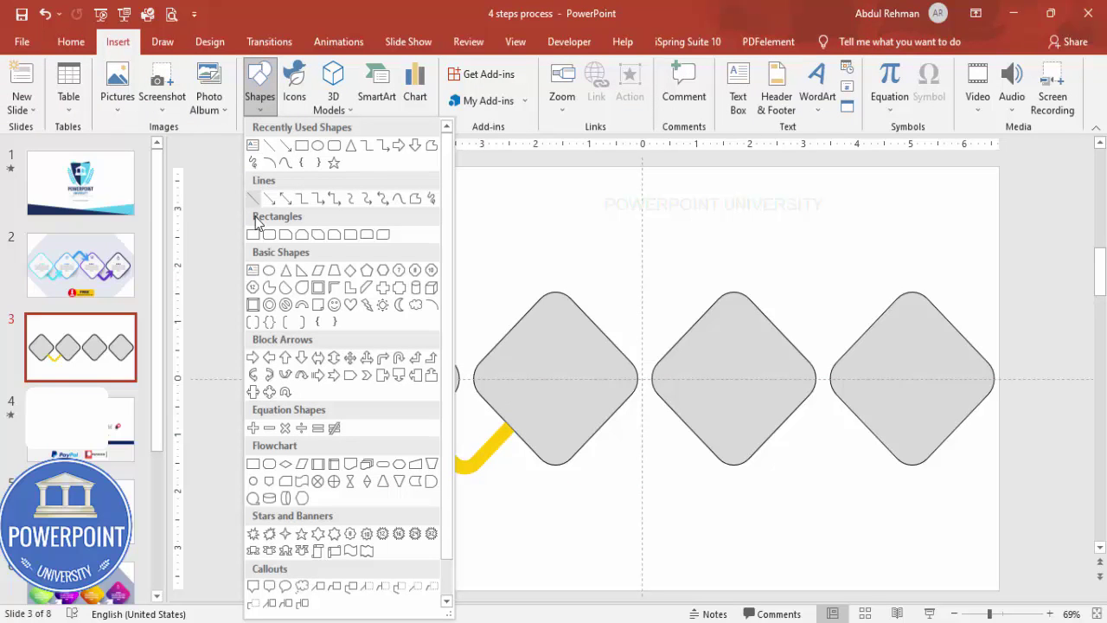
{"action": "left_click", "coordinate": [365, 384]}
{"action": "left_click_drag", "start_coordinate": [496, 398], "coordinate": [538, 448]}
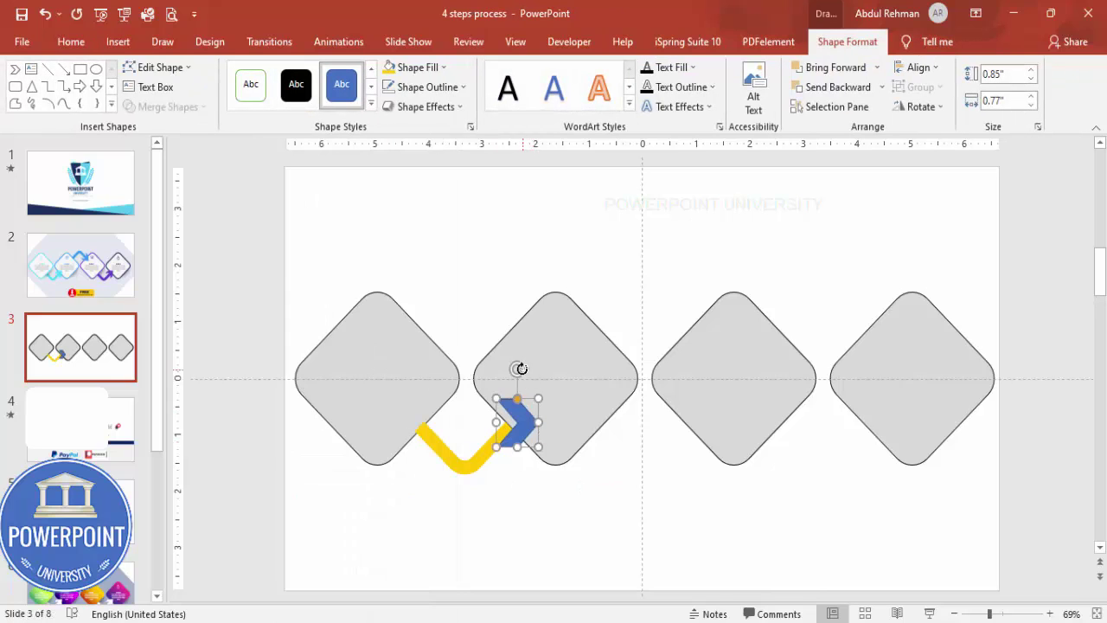
{"action": "left_click_drag", "start_coordinate": [519, 369], "coordinate": [486, 377]}
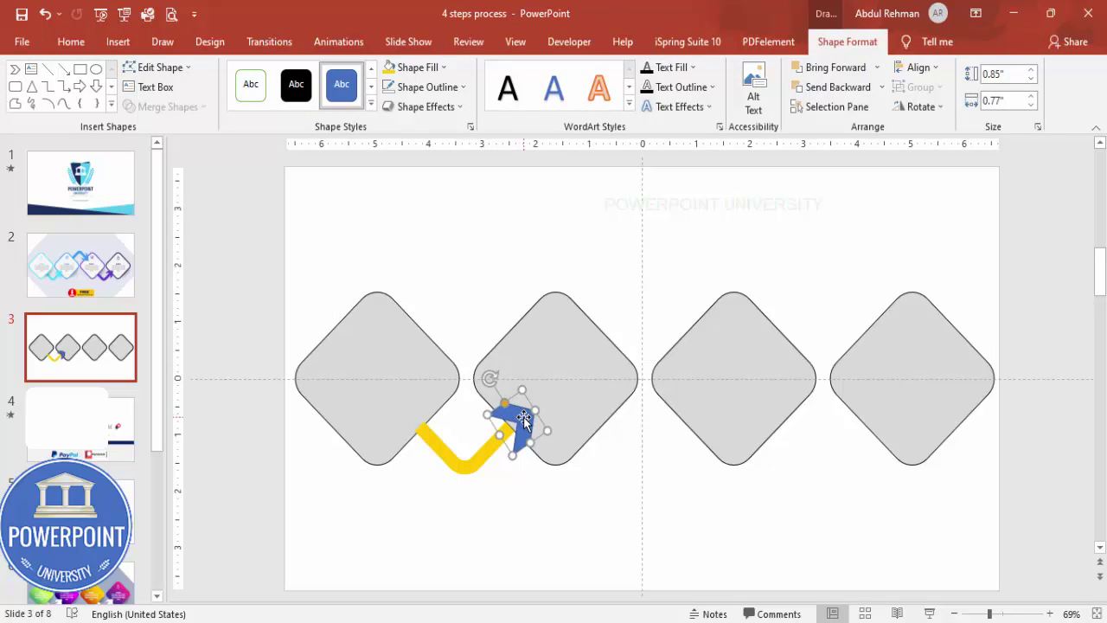
{"action": "mouse_move", "coordinate": [506, 426]}
{"action": "left_mouse_down"}
{"action": "mouse_move", "coordinate": [493, 417]}
{"action": "mouse_move", "coordinate": [517, 422]}
{"action": "mouse_move", "coordinate": [492, 413]}
{"action": "mouse_move", "coordinate": [513, 425]}
{"action": "left_mouse_up"}
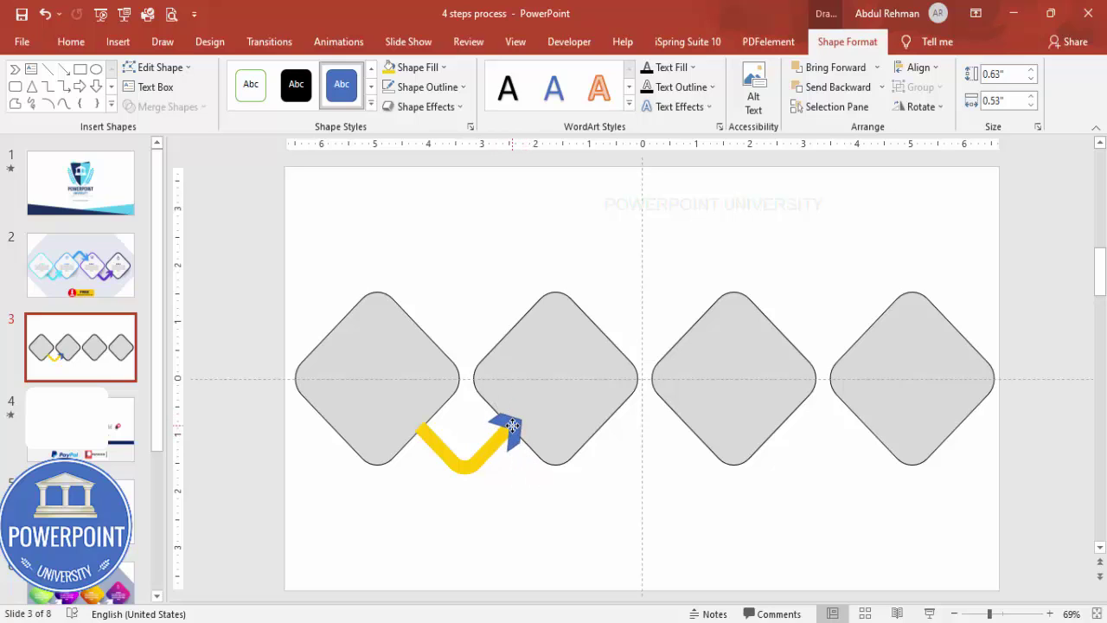
Remove the arrowhead's outline, fill it yellow, and select it with the connector
{"action": "left_click", "coordinate": [513, 423]}
{"action": "left_click", "coordinate": [436, 86]}
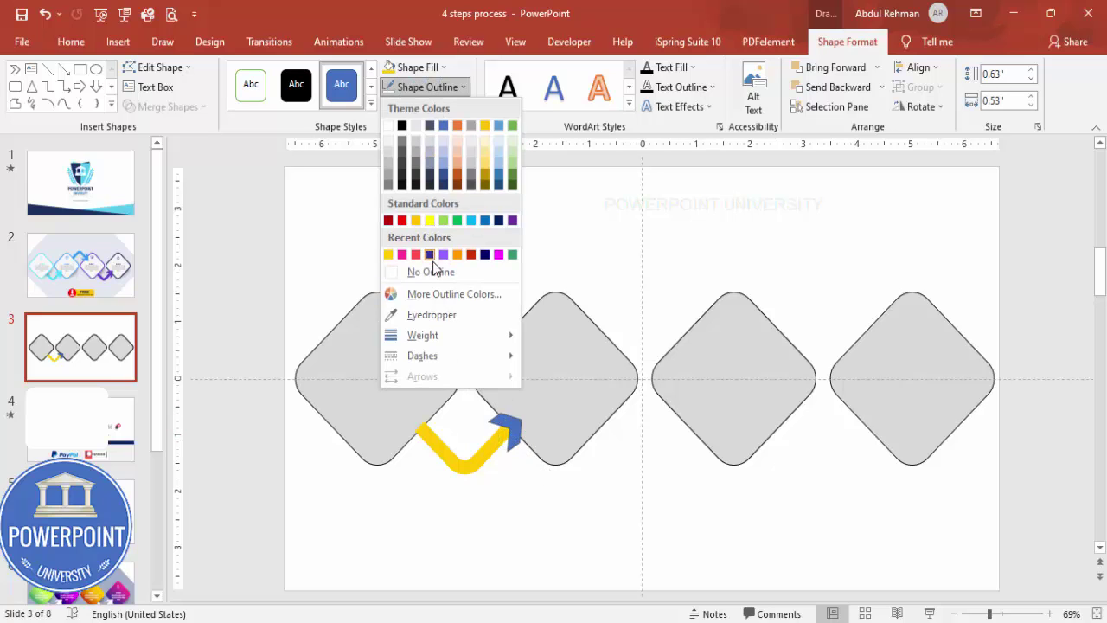
{"action": "left_click", "coordinate": [432, 273]}
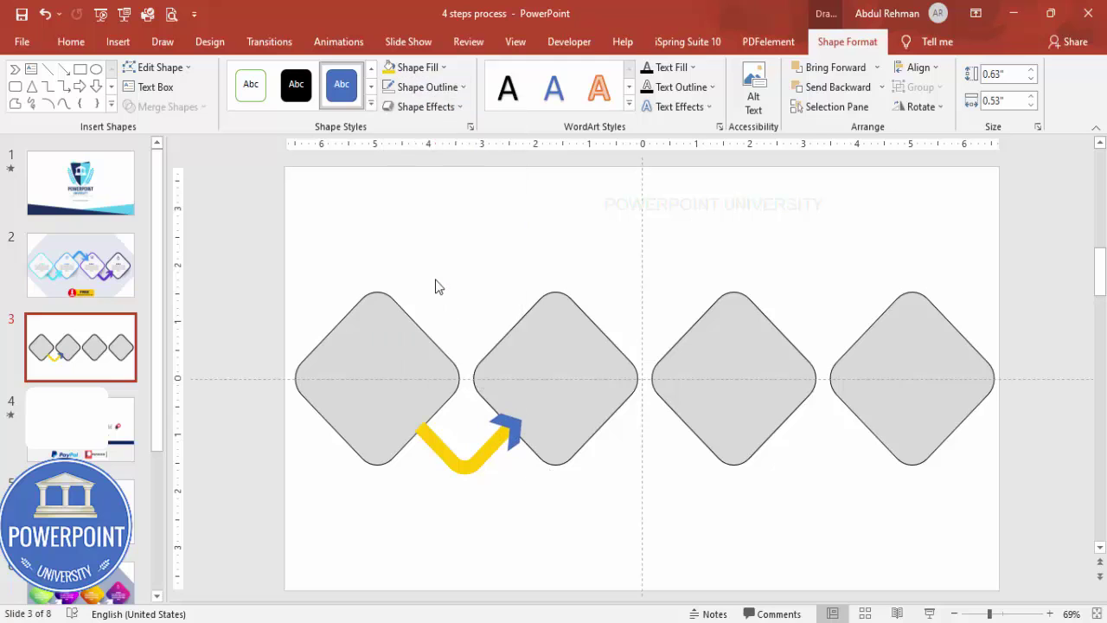
{"action": "left_click", "coordinate": [396, 68]}
{"action": "left_click", "coordinate": [501, 511]}
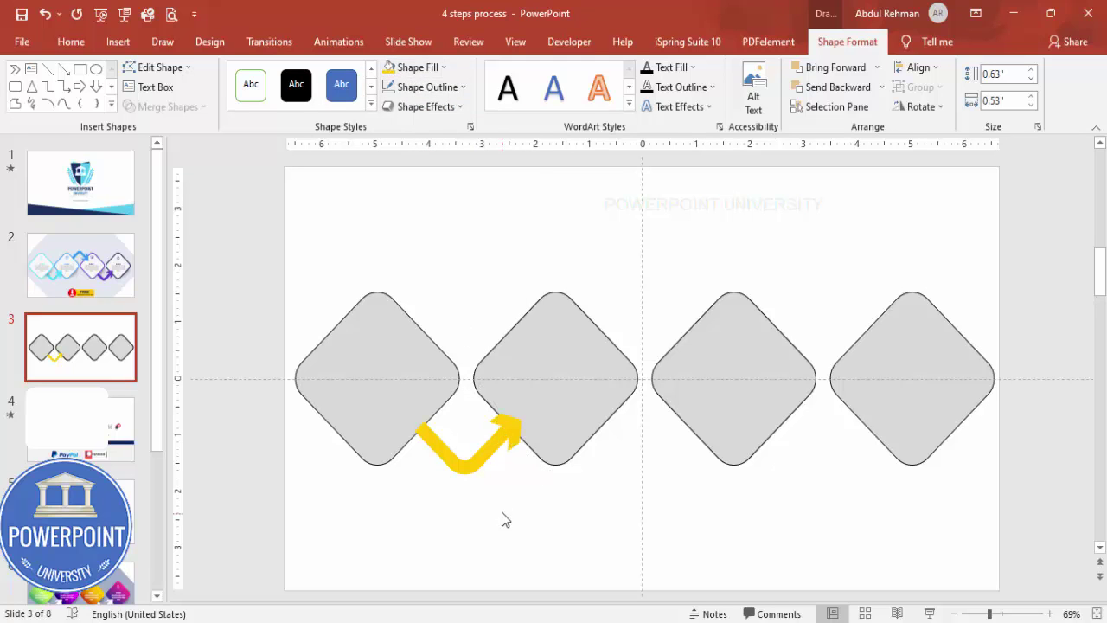
{"action": "left_click", "coordinate": [477, 467]}
{"action": "left_click_drag", "start_coordinate": [510, 424], "coordinate": [523, 420]}
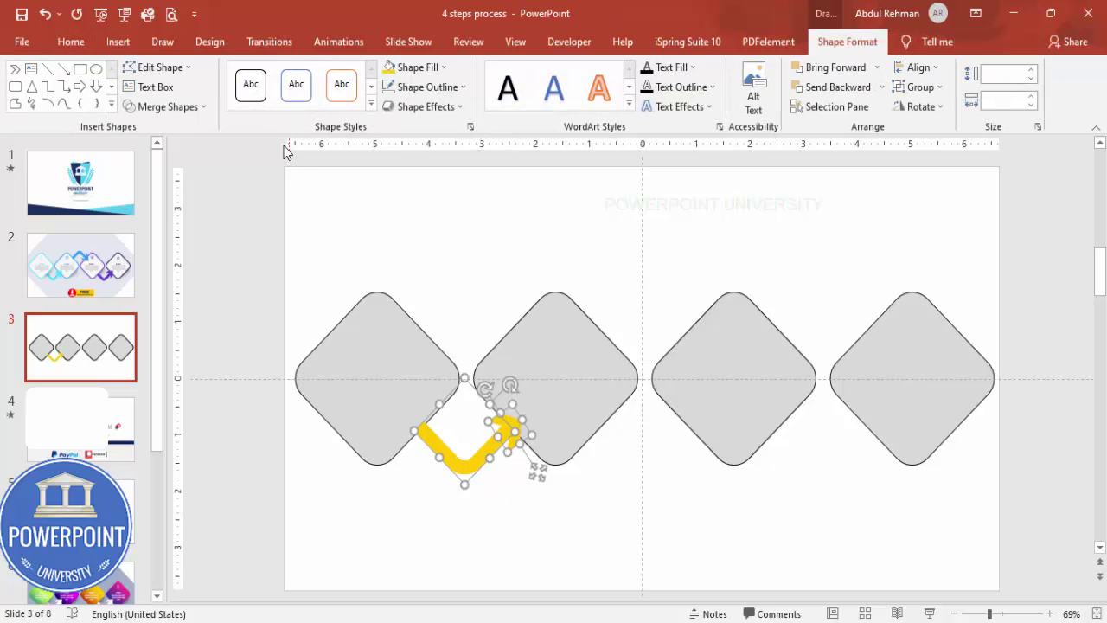
Union the arrow pieces, copy the arrow below diamonds three and four, and flip another copy above diamonds two and three
{"action": "left_click", "coordinate": [184, 105]}
{"action": "left_click", "coordinate": [175, 135]}
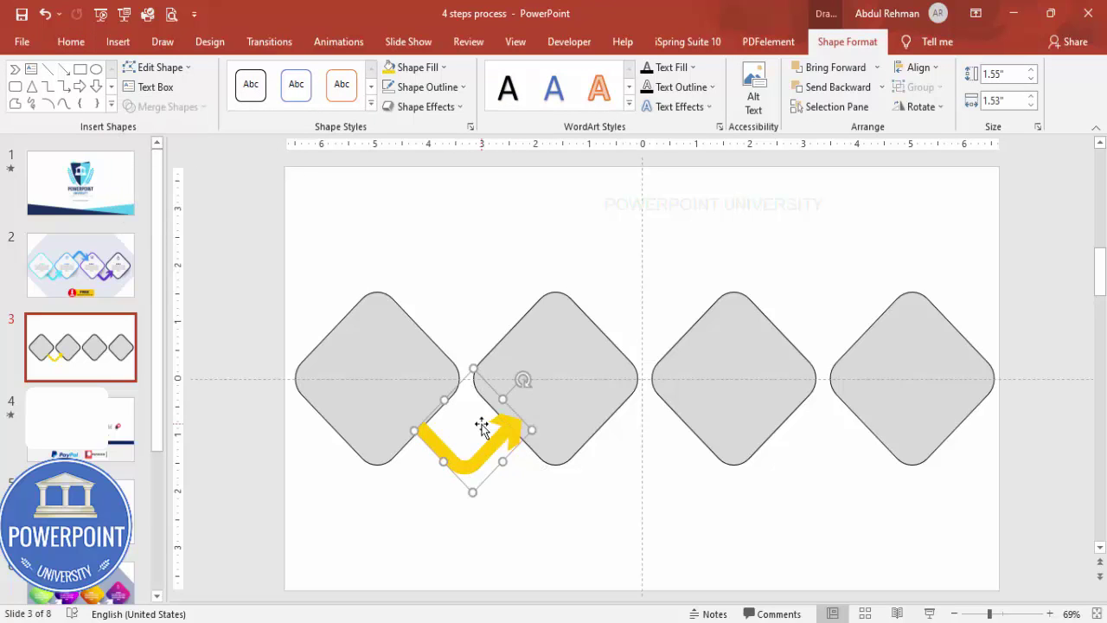
{"action": "left_click_drag", "start_coordinate": [487, 435], "coordinate": [850, 446]}
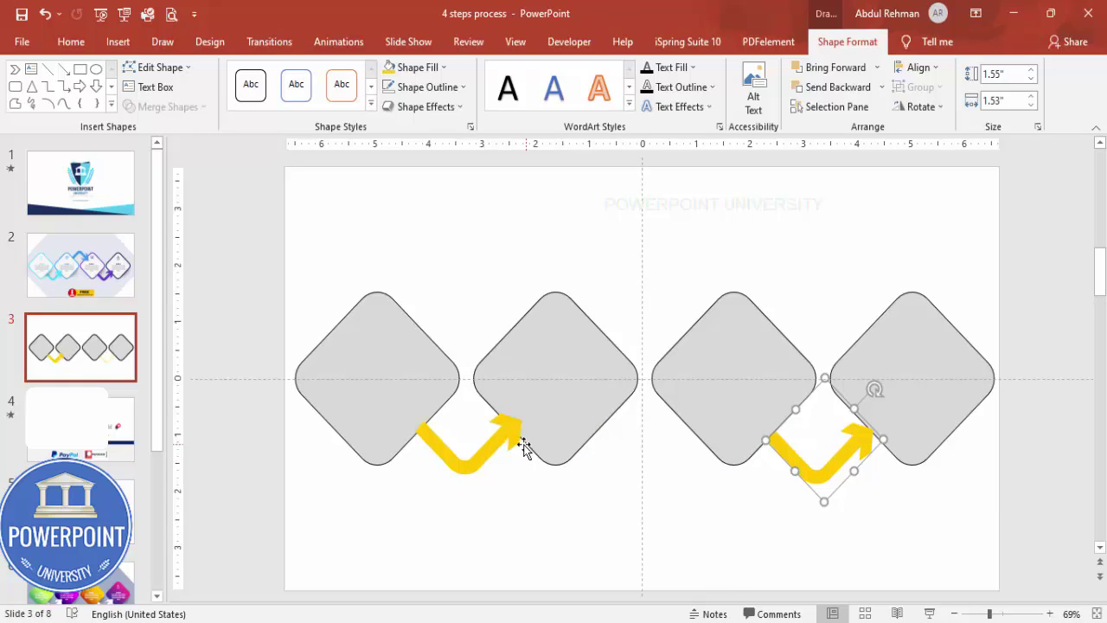
{"action": "left_click", "coordinate": [485, 449]}
{"action": "left_click_drag", "start_coordinate": [501, 458], "coordinate": [691, 319]}
{"action": "left_click", "coordinate": [918, 107]}
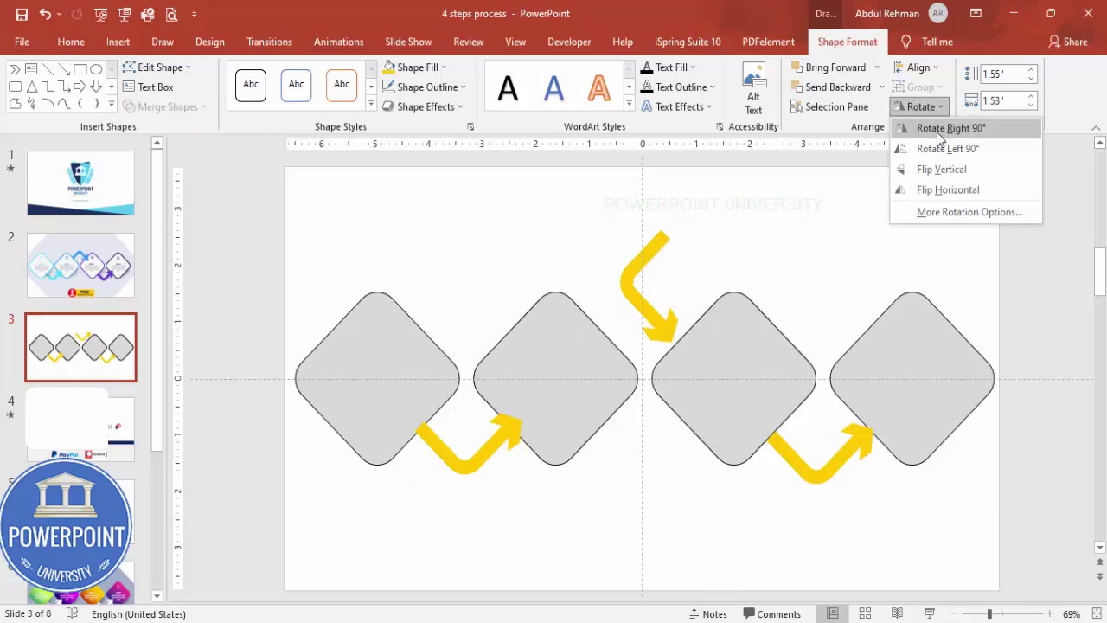
{"action": "left_click", "coordinate": [960, 179]}
{"action": "left_click_drag", "start_coordinate": [679, 276], "coordinate": [668, 313]}
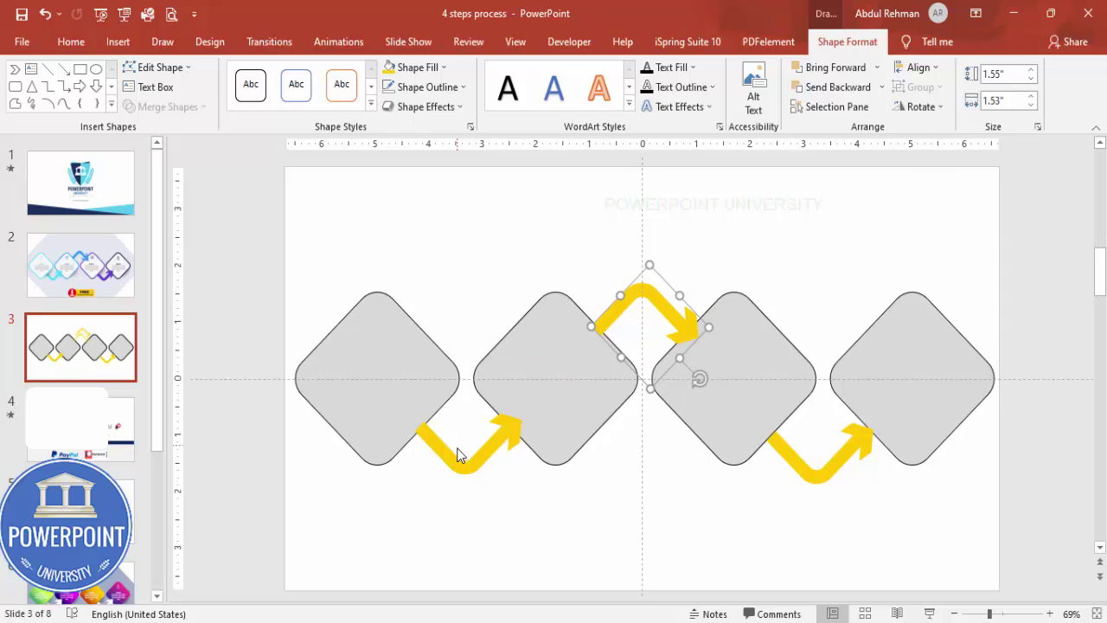
Fill the top arrow red and the lower-right arrow green
{"action": "left_click", "coordinate": [432, 67]}
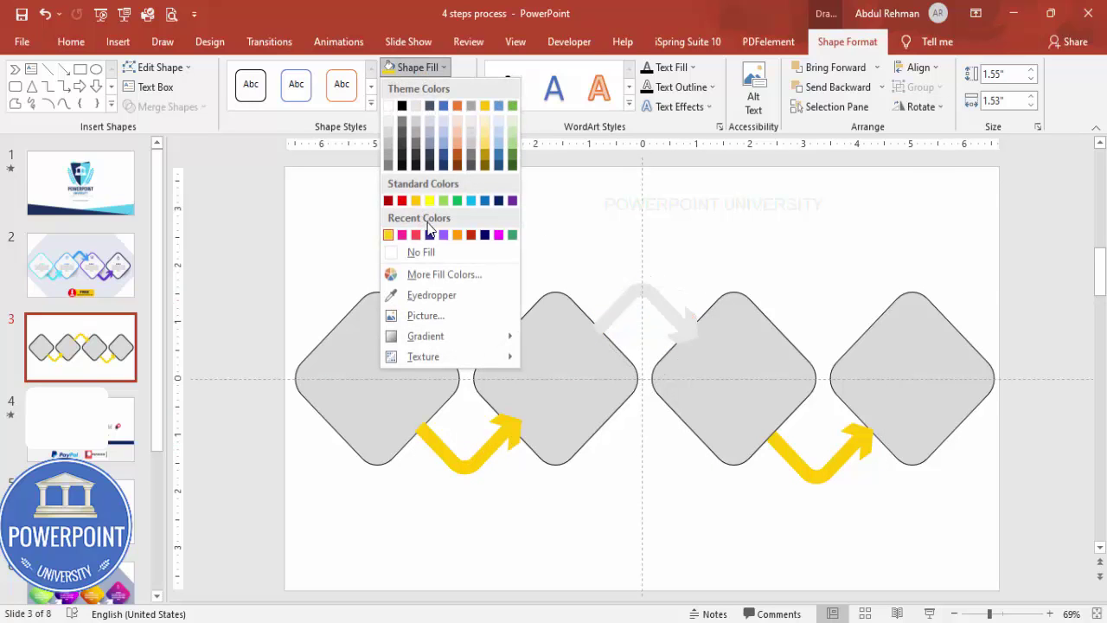
{"action": "left_click", "coordinate": [416, 234]}
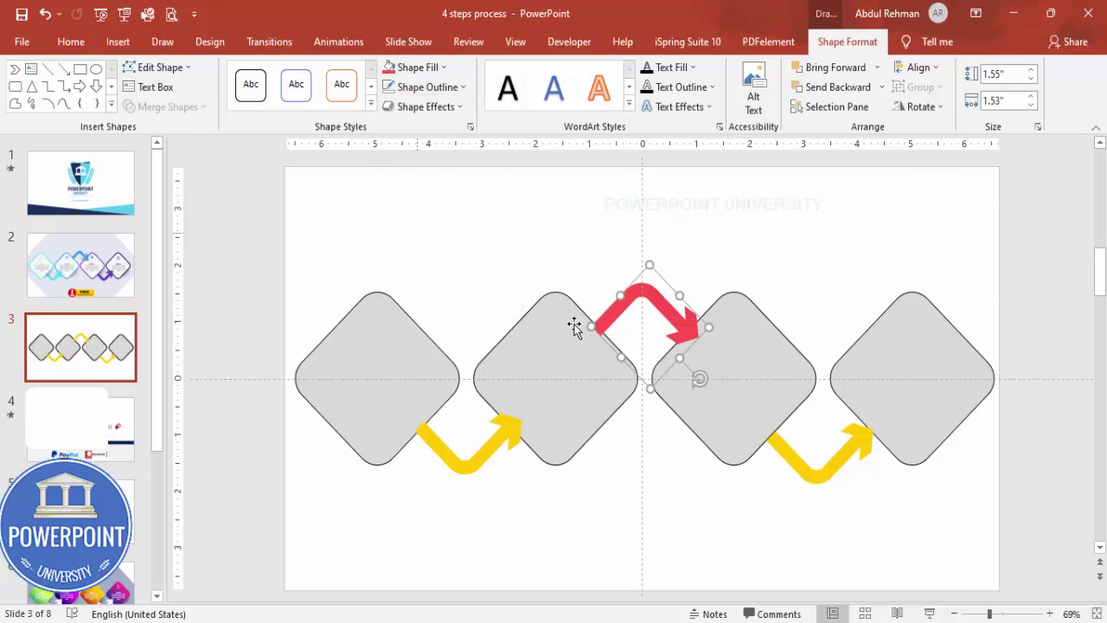
{"action": "left_click", "coordinate": [817, 467]}
{"action": "left_click", "coordinate": [427, 74]}
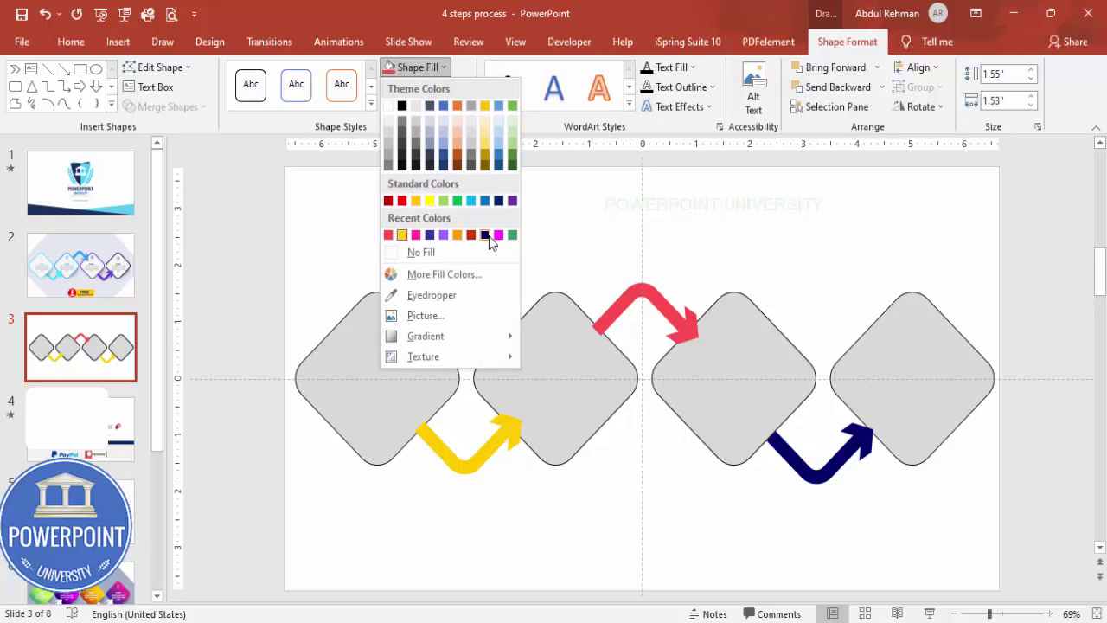
{"action": "left_click", "coordinate": [513, 234]}
{"action": "left_click", "coordinate": [734, 263]}
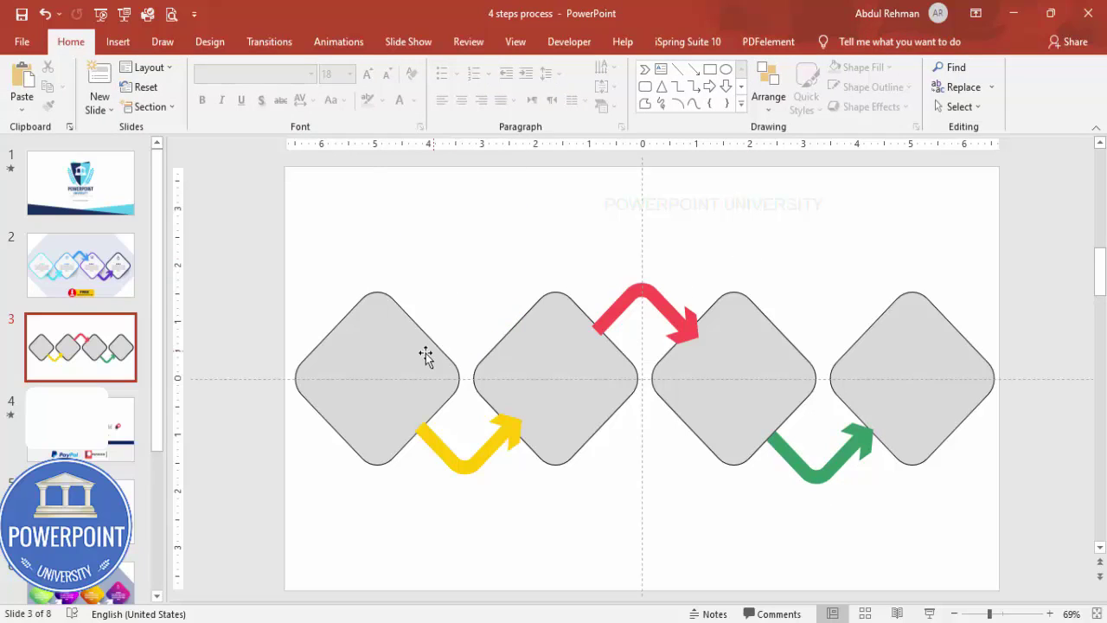
Insert the target, Venn-diagram, presentation-chart and bar chart icons from the icon library
{"action": "left_click", "coordinate": [118, 41]}
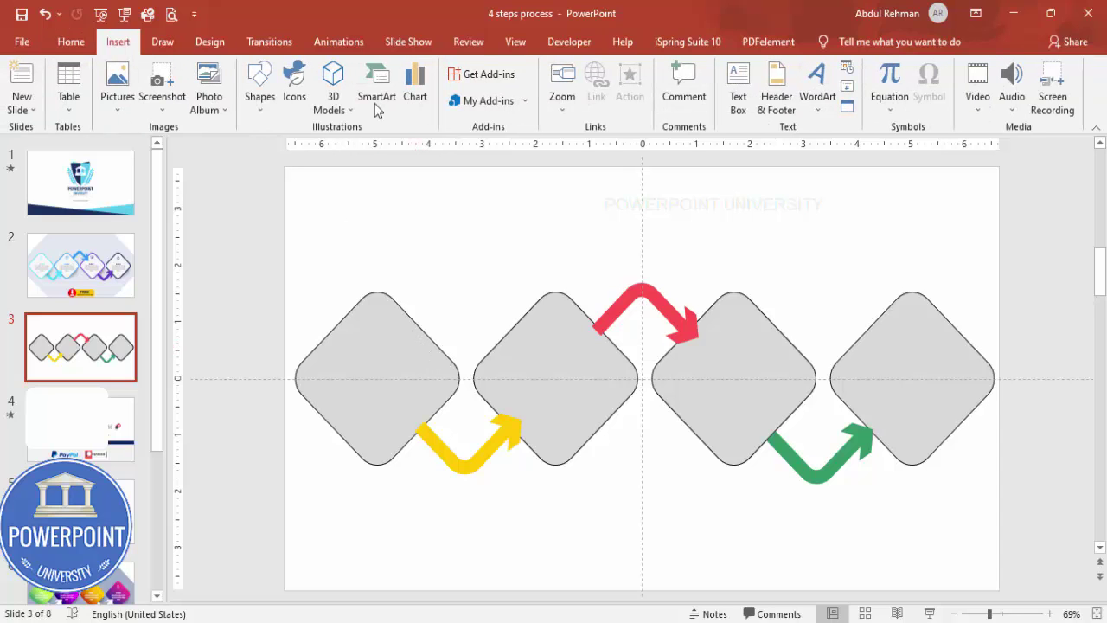
{"action": "left_click", "coordinate": [294, 86]}
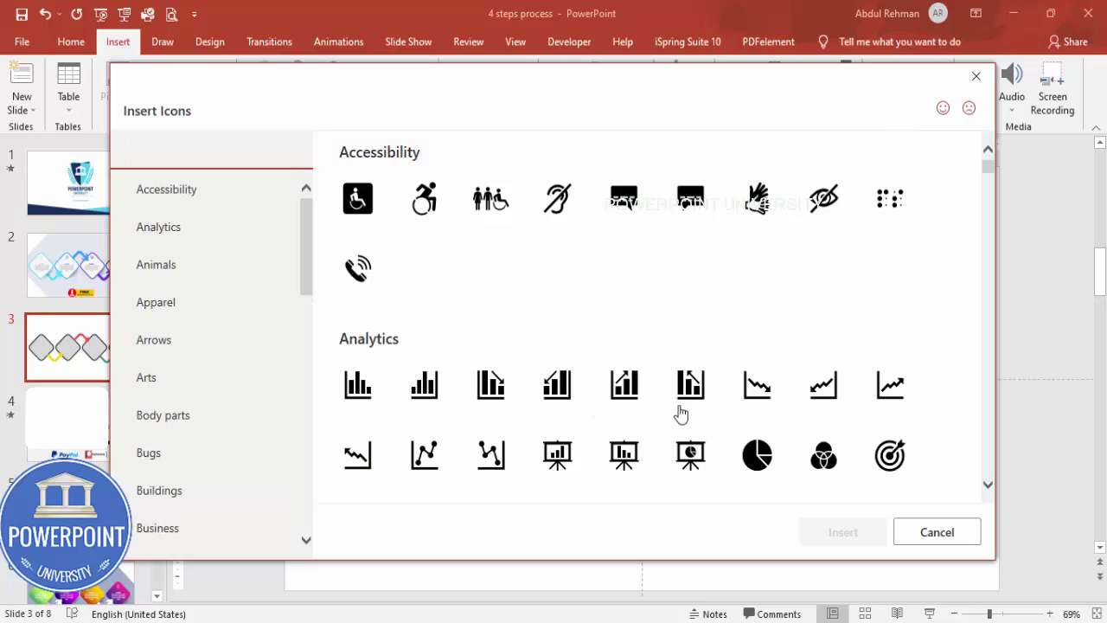
{"action": "left_click", "coordinate": [891, 456]}
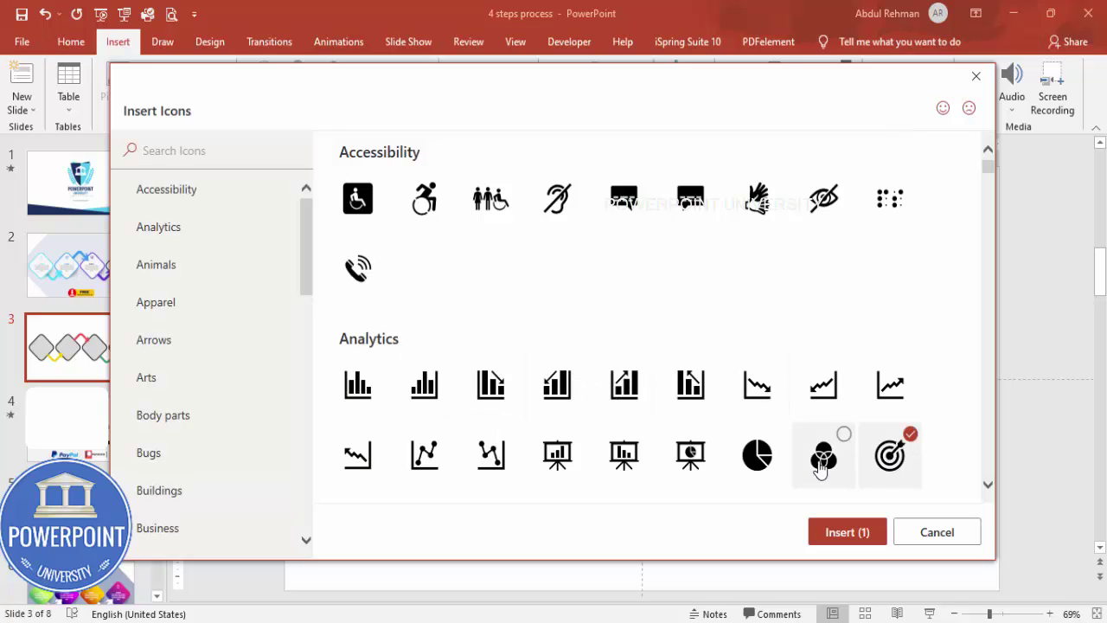
{"action": "left_click", "coordinate": [821, 460]}
{"action": "left_click", "coordinate": [555, 462]}
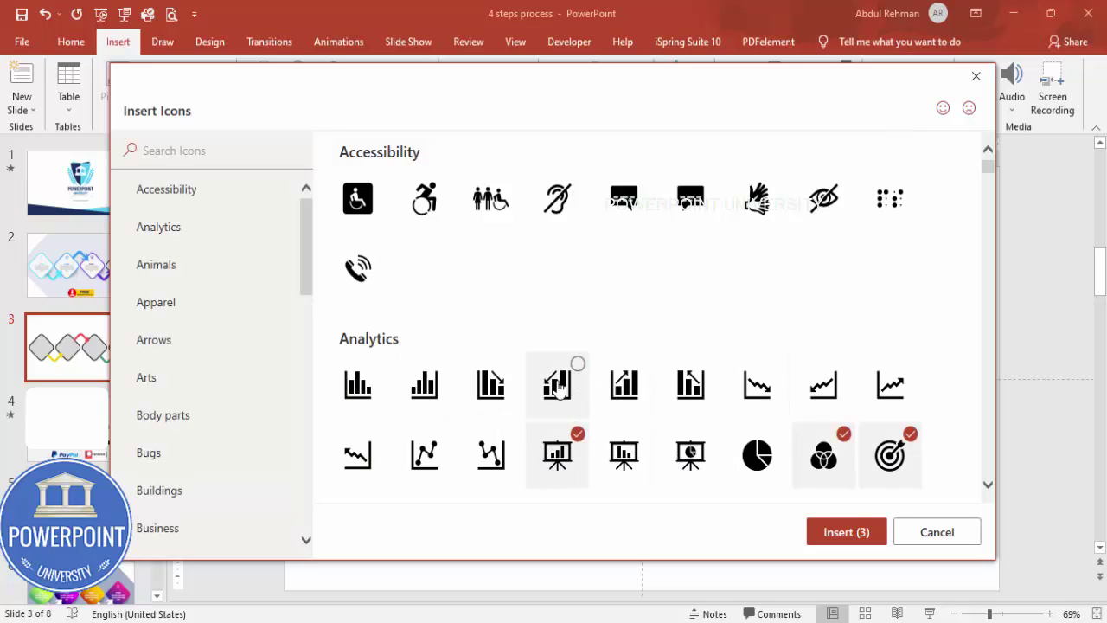
{"action": "left_click", "coordinate": [625, 387]}
{"action": "left_click", "coordinate": [856, 532]}
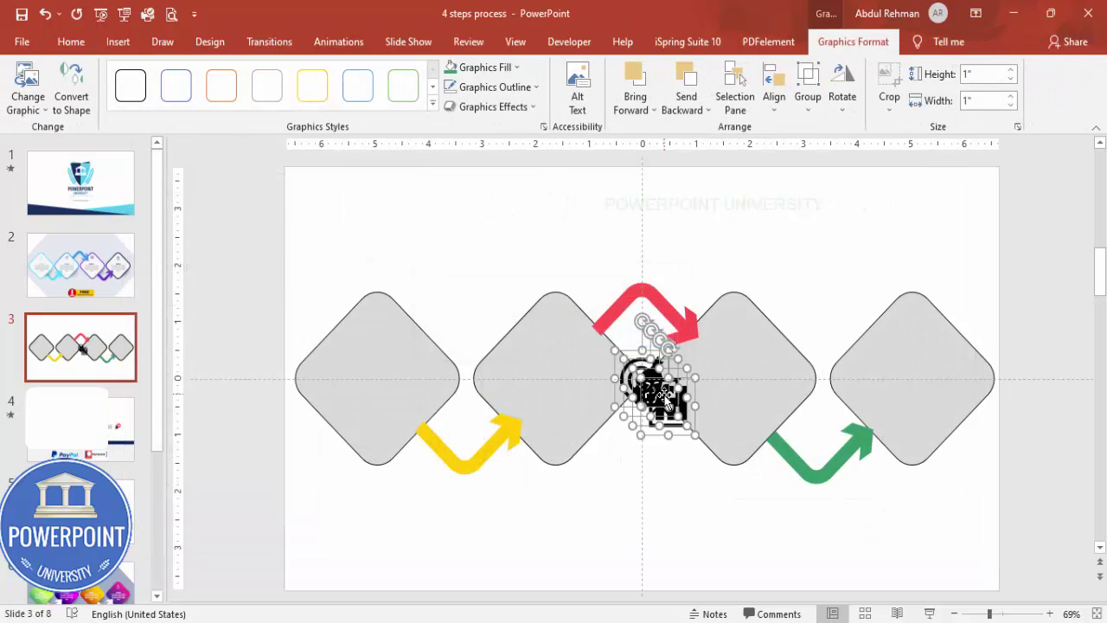
Move the inserted icons off the diagram and set their height to 0.5"
{"action": "left_click_drag", "start_coordinate": [662, 396], "coordinate": [797, 251]}
{"action": "left_click", "coordinate": [986, 78]}
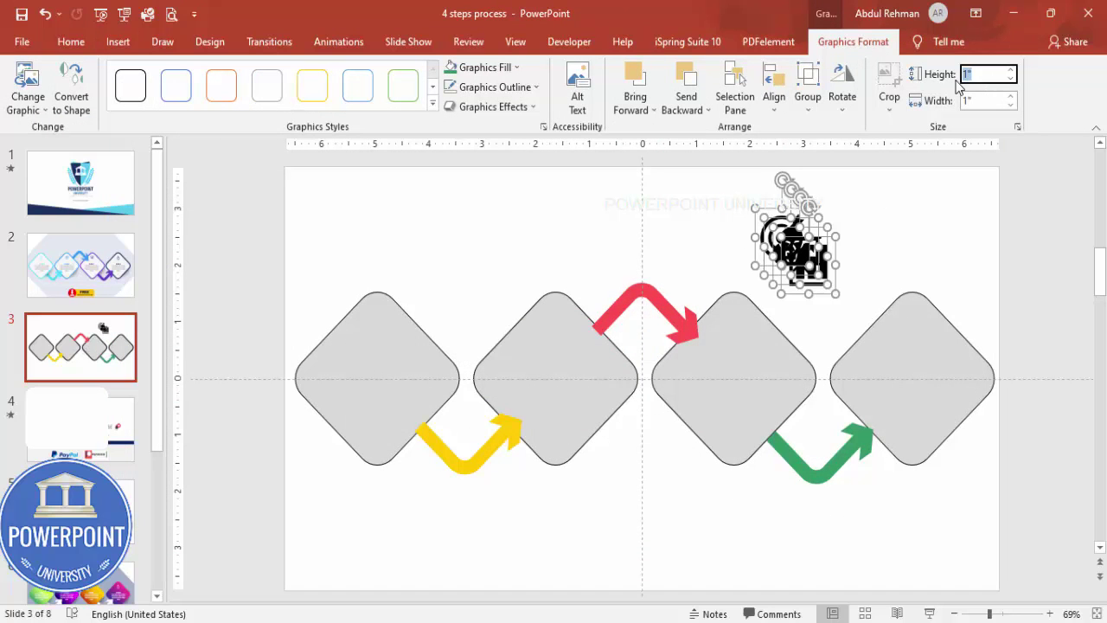
{"action": "type", "text": ".5"}
{"action": "key", "text": "Return"}
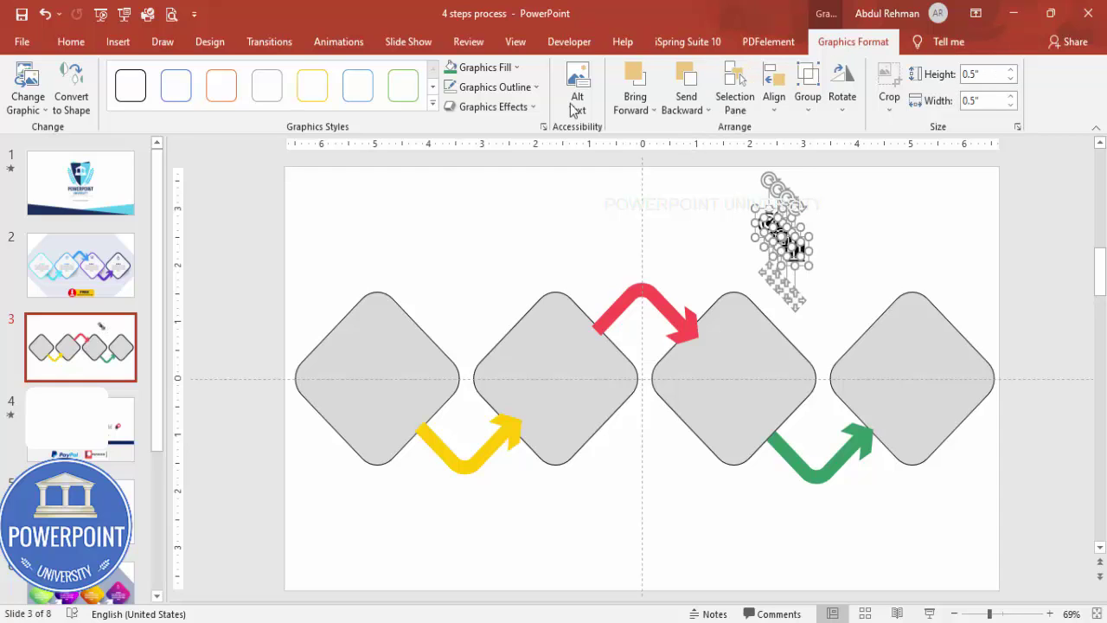
{"action": "left_click", "coordinate": [704, 213]}
Place the bar chart, presentation and Venn-diagram icons atop the first three diamonds
{"action": "left_click", "coordinate": [788, 255]}
{"action": "left_click_drag", "start_coordinate": [789, 254], "coordinate": [370, 328]}
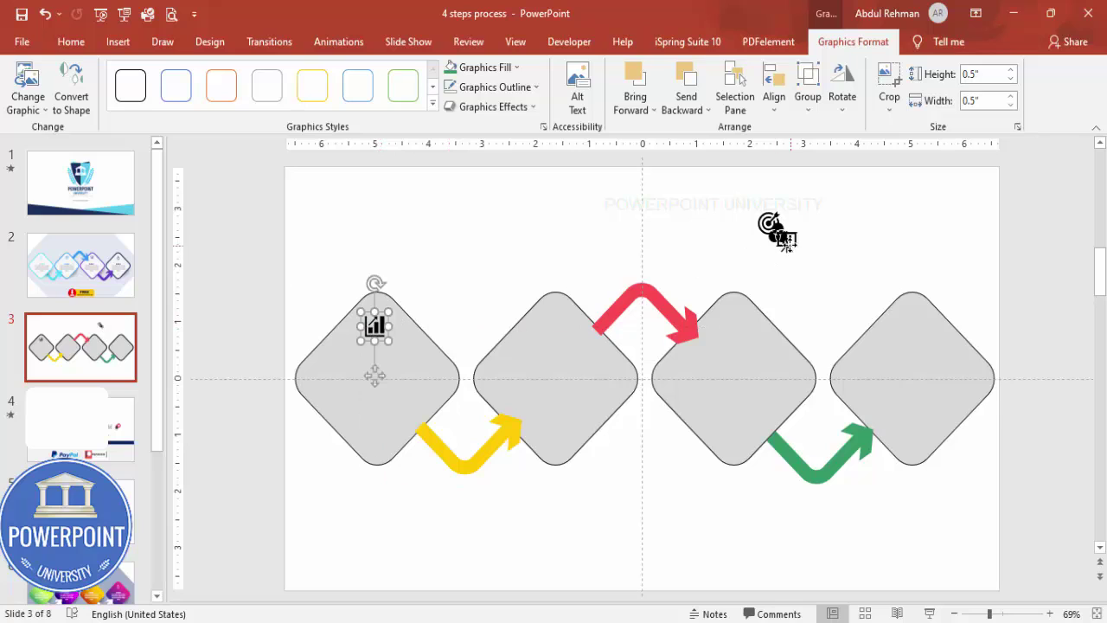
{"action": "left_click_drag", "start_coordinate": [787, 242], "coordinate": [560, 327]}
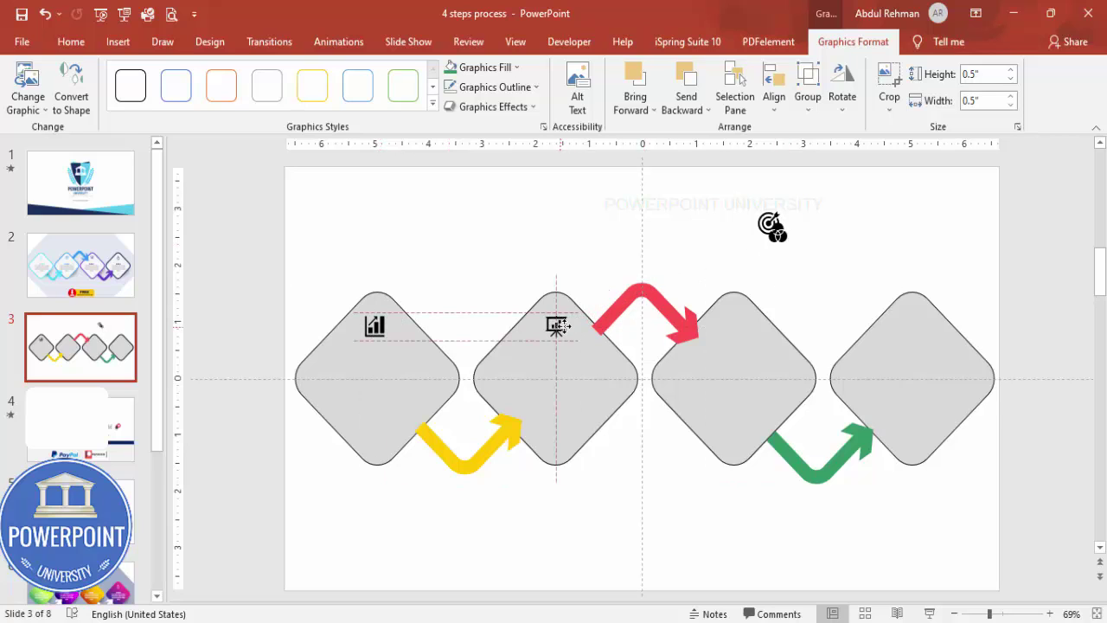
{"action": "left_click_drag", "start_coordinate": [777, 232], "coordinate": [919, 327]}
{"action": "left_click", "coordinate": [338, 271]}
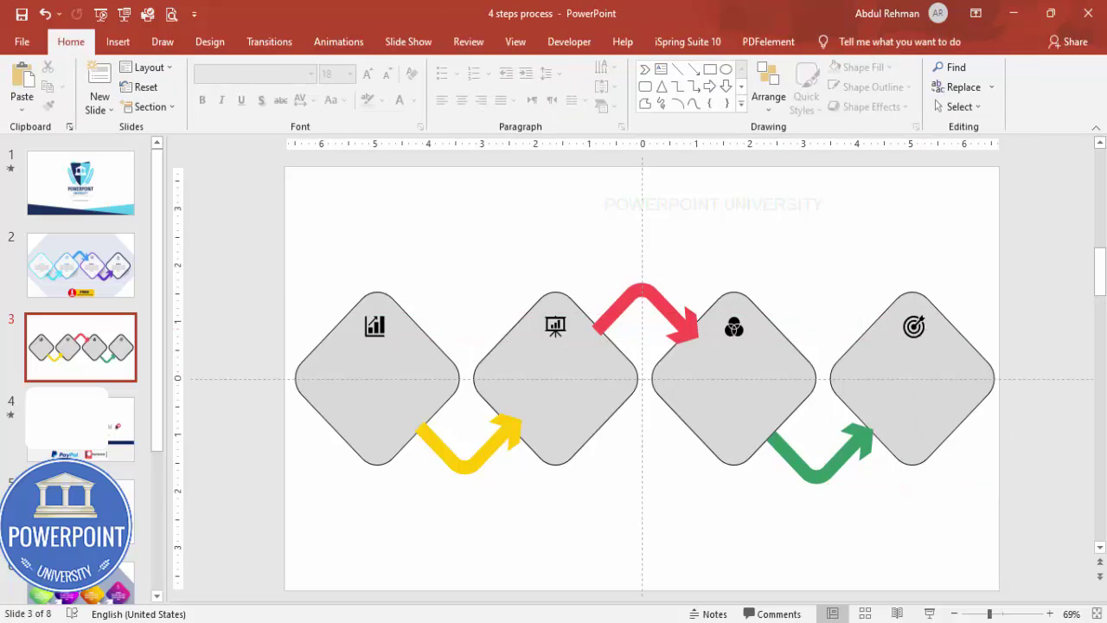
Draw a text box and fill it with =lorem() placeholder text
{"action": "left_click", "coordinate": [118, 43]}
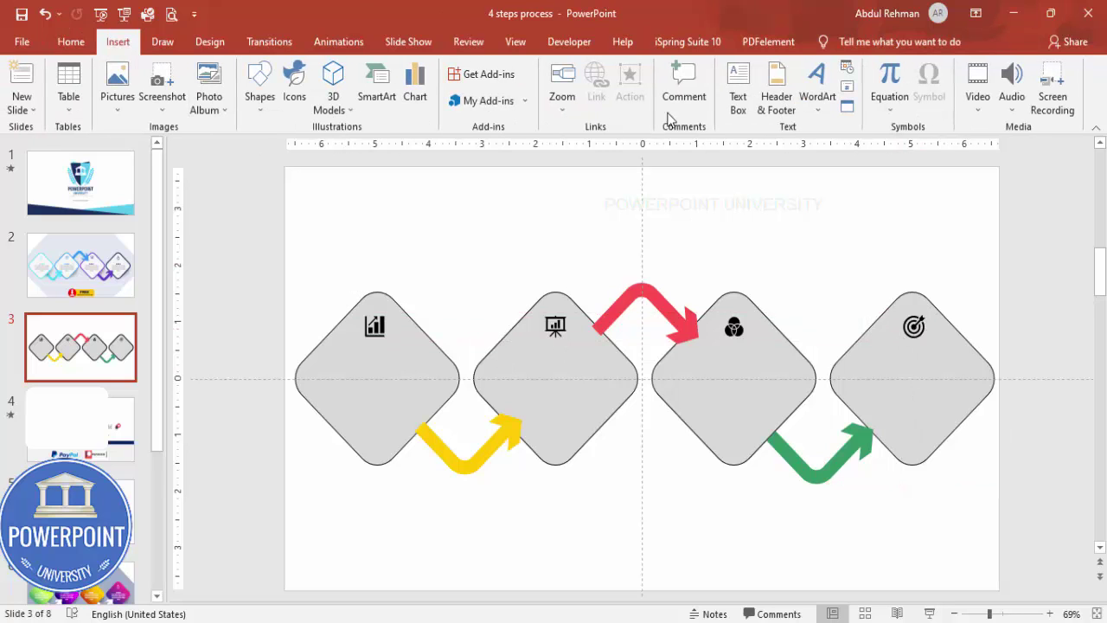
{"action": "left_click", "coordinate": [737, 95]}
{"action": "left_click_drag", "start_coordinate": [541, 253], "coordinate": [558, 255]}
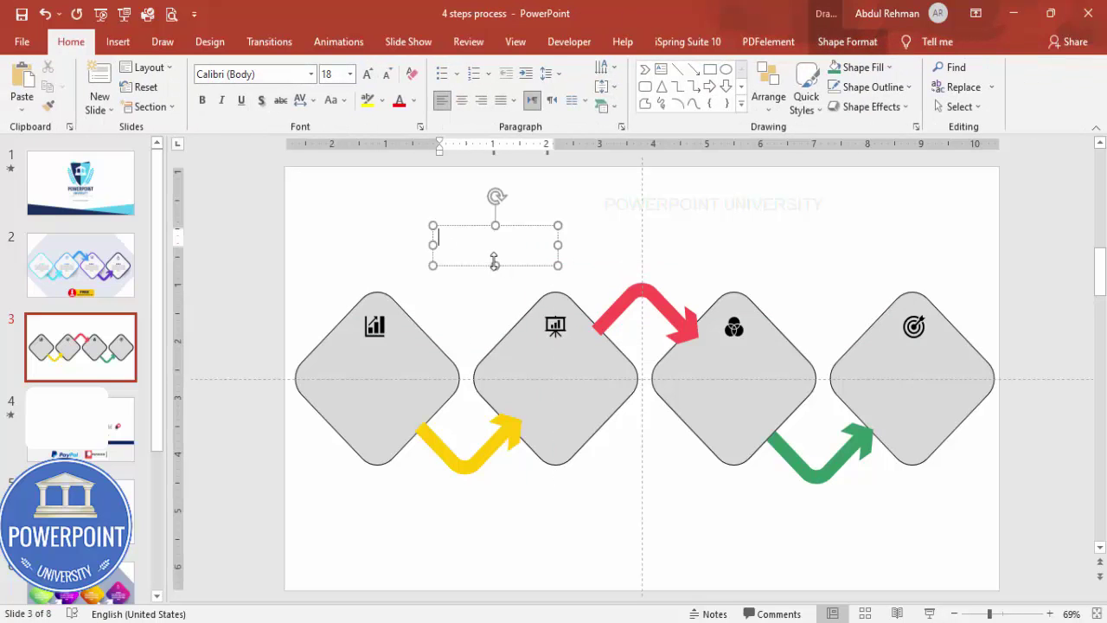
{"action": "type", "text": "=lorem()"}
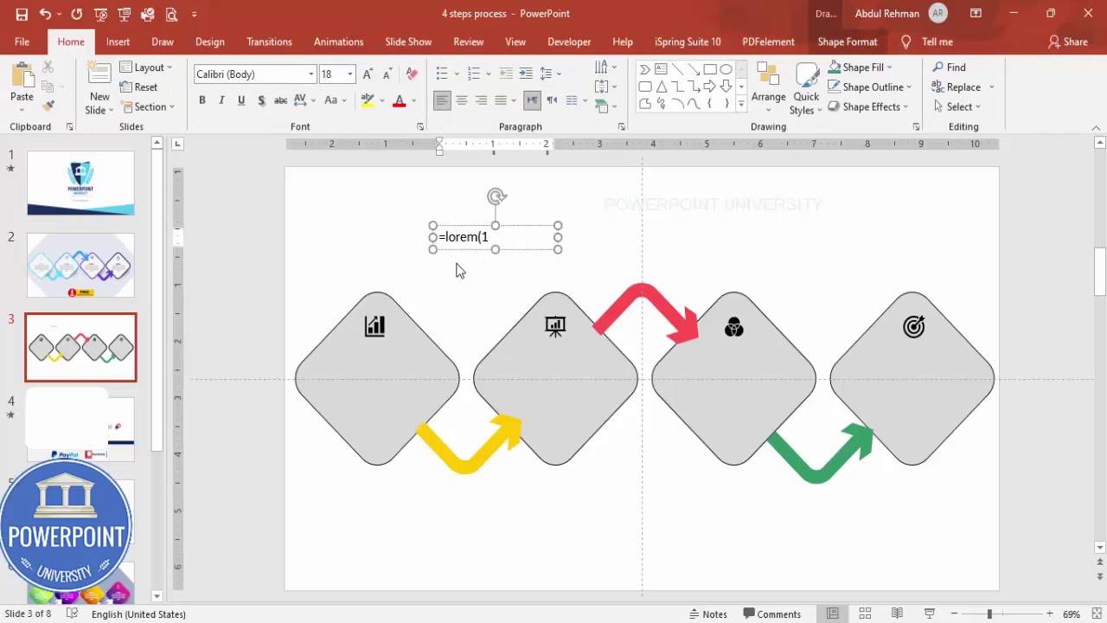
{"action": "key", "text": "Return"}
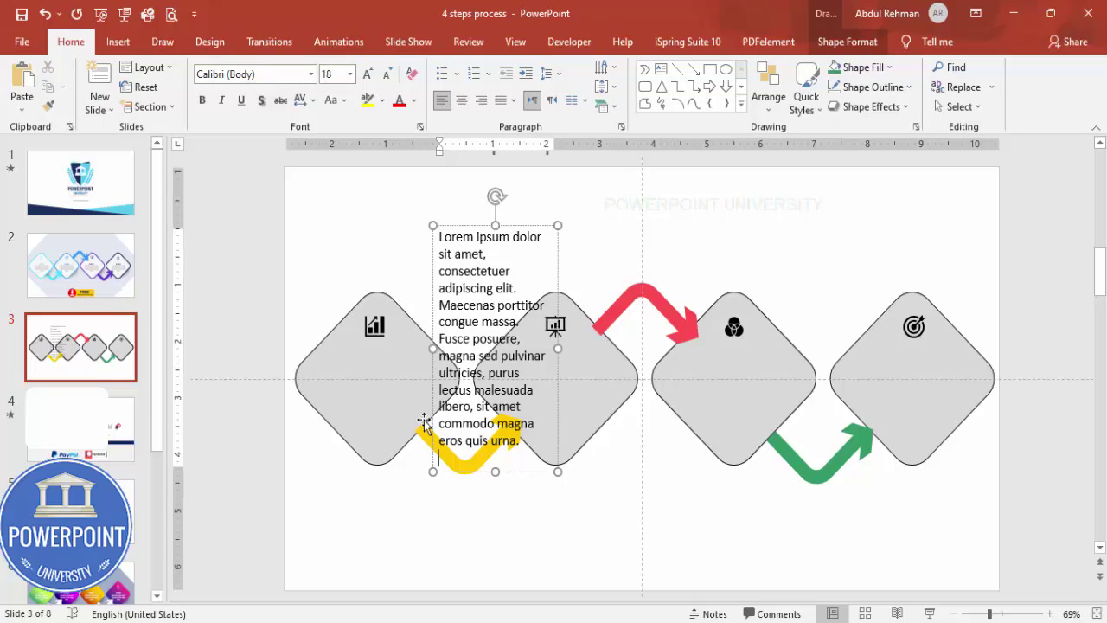
Delete the paragraph's second half, center the text and shrink it to 12 pt
{"action": "left_click_drag", "start_coordinate": [441, 339], "coordinate": [638, 531]}
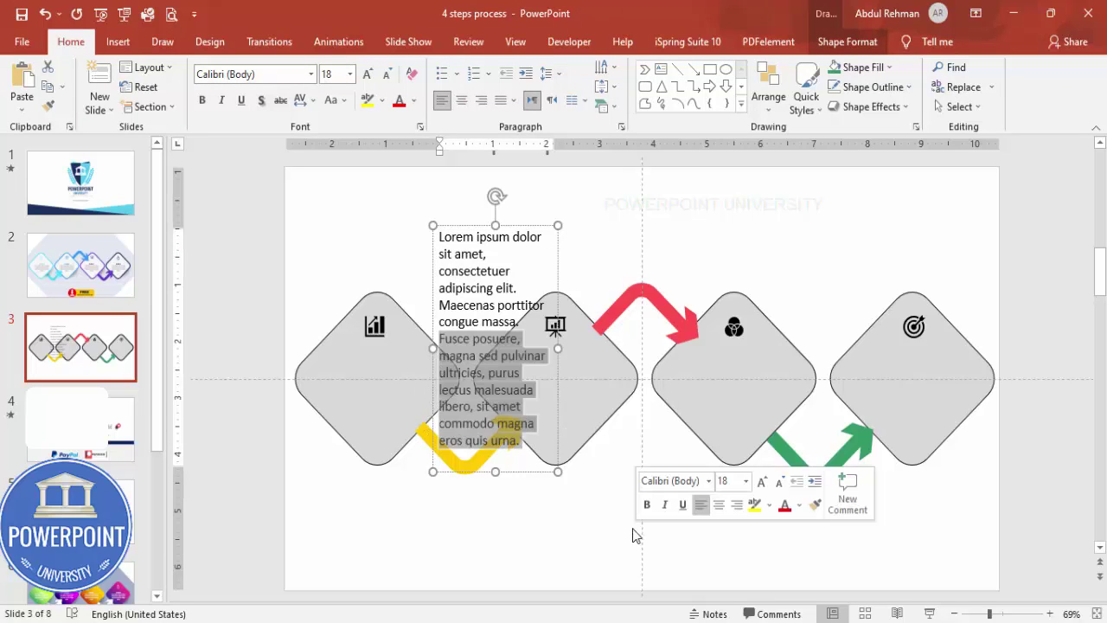
{"action": "key", "text": "Delete"}
{"action": "left_click", "coordinate": [525, 225]}
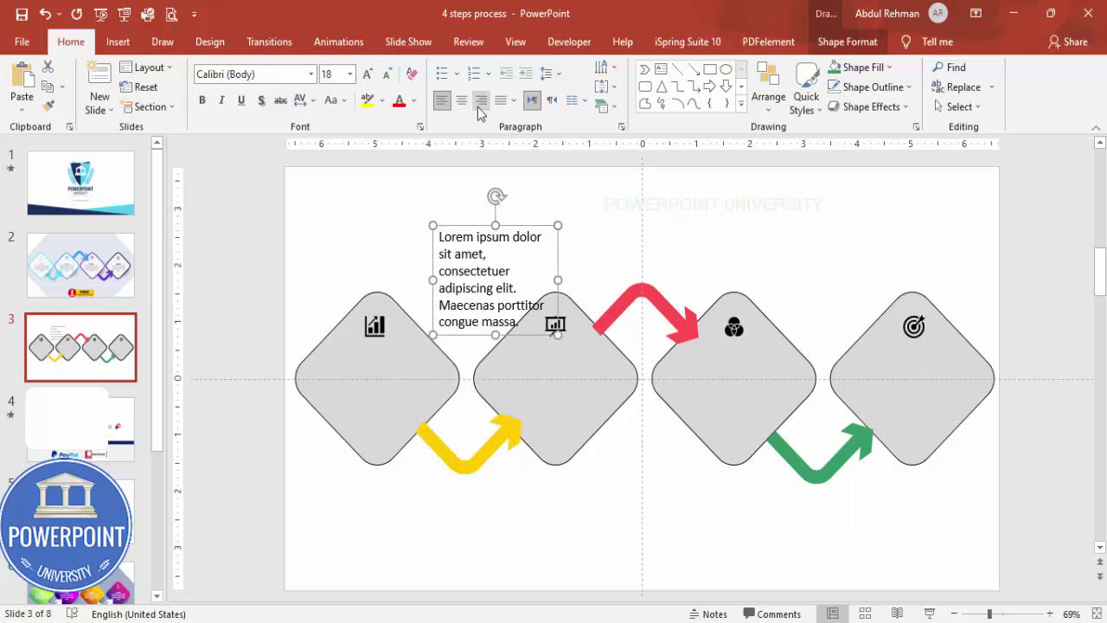
{"action": "left_click", "coordinate": [461, 100]}
{"action": "left_click", "coordinate": [388, 75]}
{"action": "left_click", "coordinate": [387, 74]}
{"action": "left_click", "coordinate": [388, 74]}
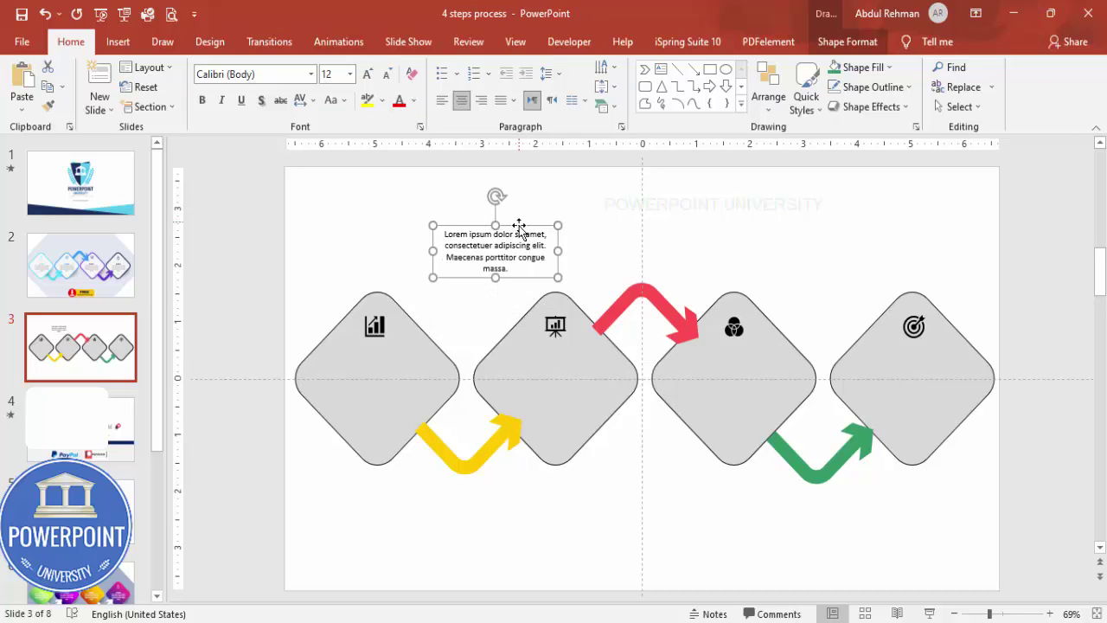
Move the Lorem ipsum text box into the first diamond, then select the first two diamonds
{"action": "left_click_drag", "start_coordinate": [518, 226], "coordinate": [922, 369]}
{"action": "left_click", "coordinate": [863, 524]}
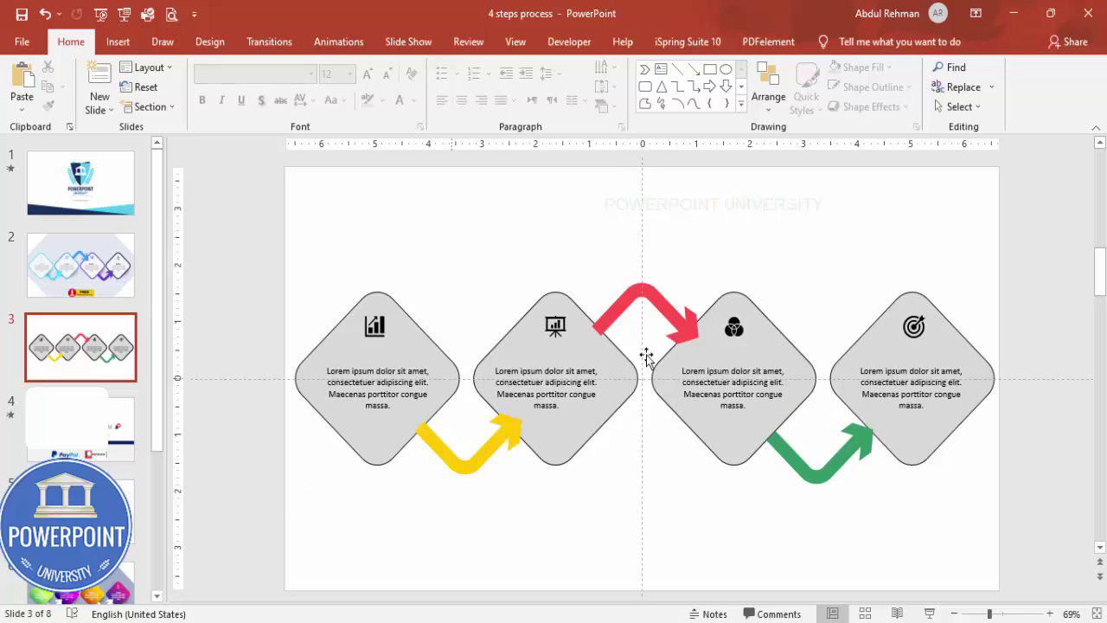
{"action": "left_click", "coordinate": [437, 359]}
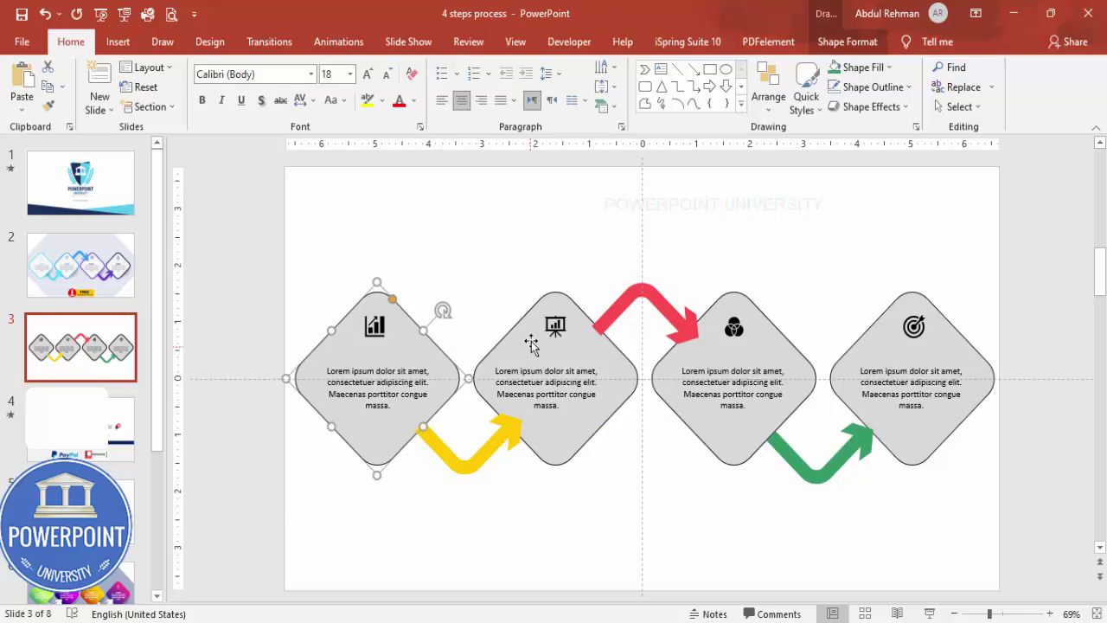
{"action": "left_click", "coordinate": [527, 341]}
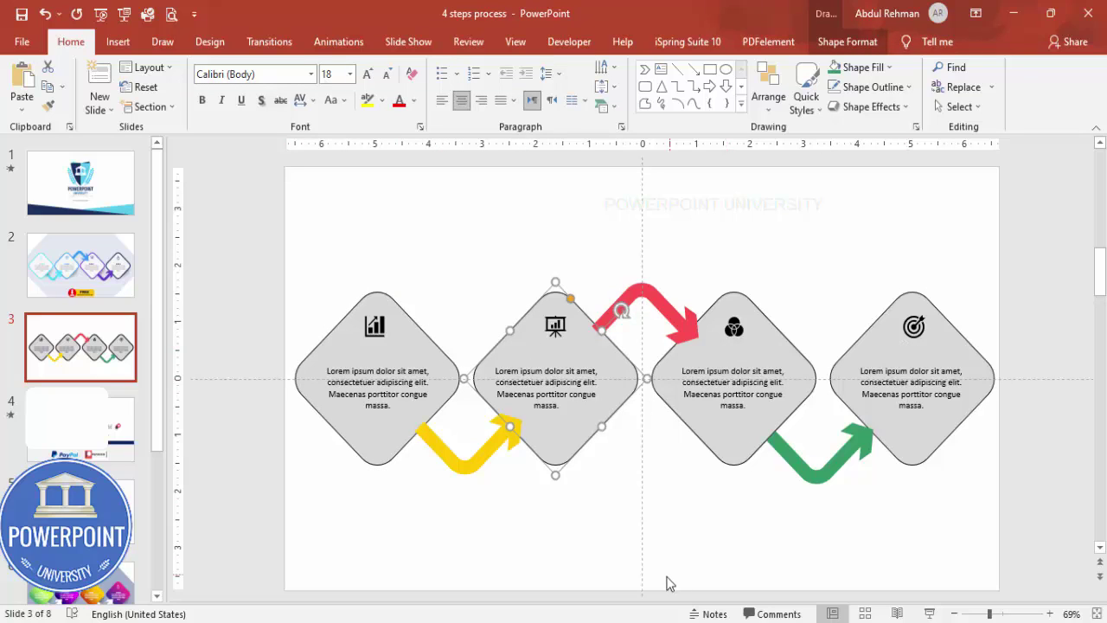